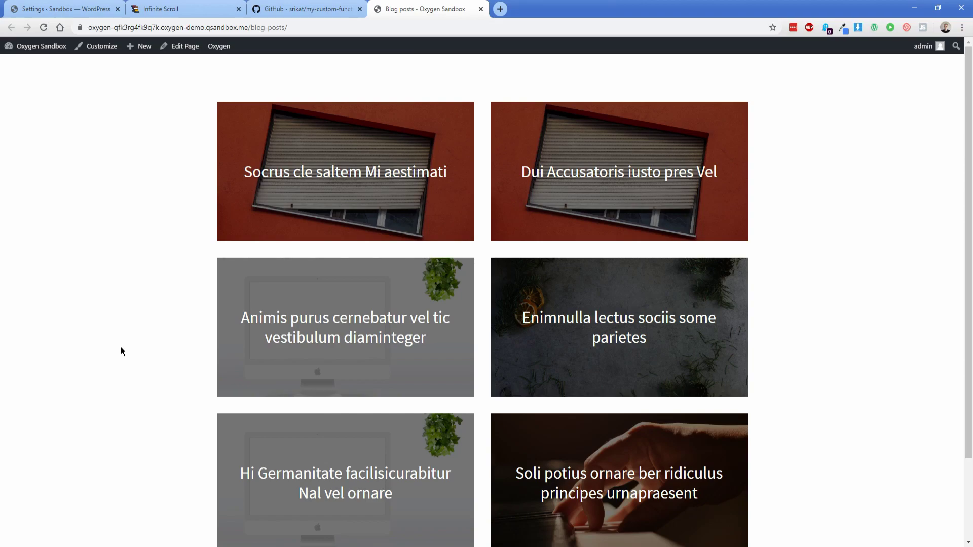
# - Use Load More Posts twice until the 'Hello world!' post appears, then scroll back to the top
pyautogui.scroll(-2, 122, 347)
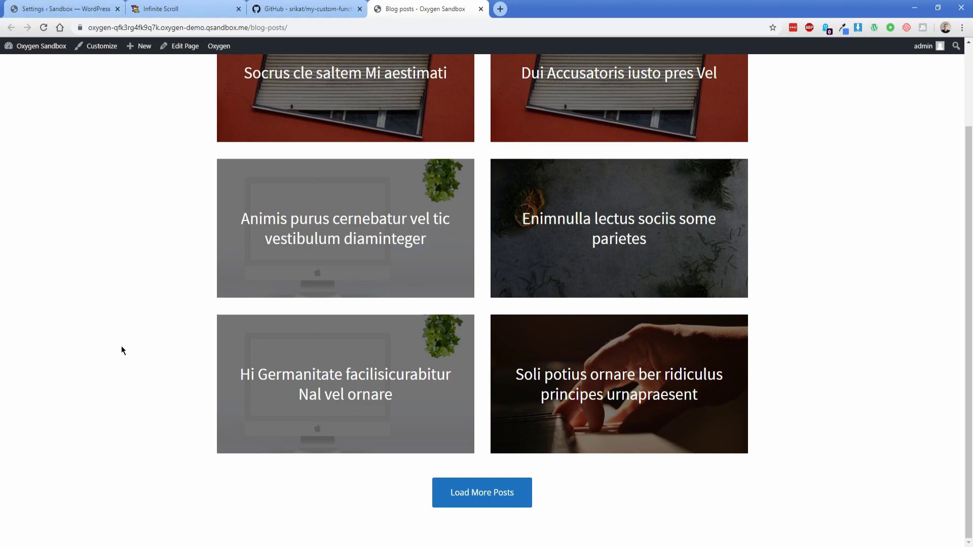
pyautogui.click(488, 503)
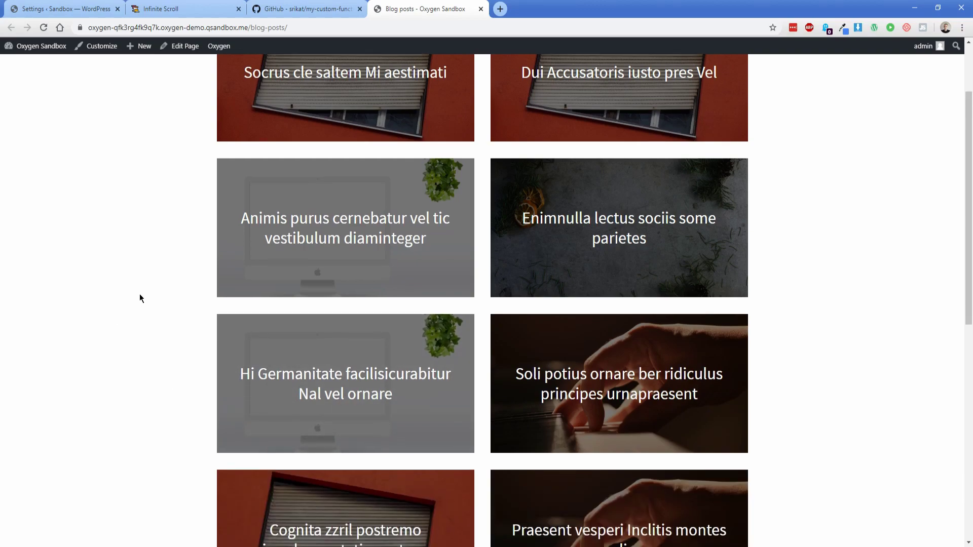
pyautogui.scroll(-9, 140, 295)
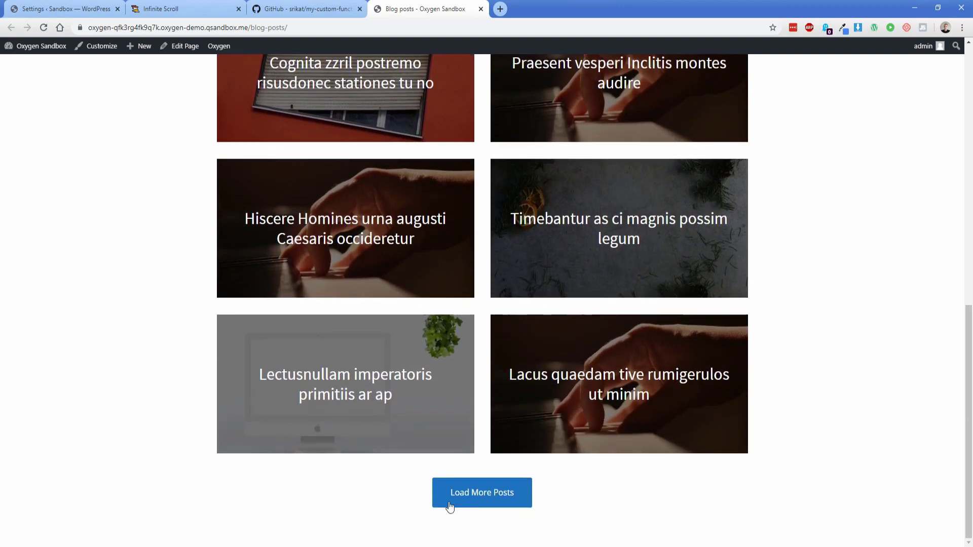
pyautogui.click(451, 502)
pyautogui.scroll(-5, 177, 347)
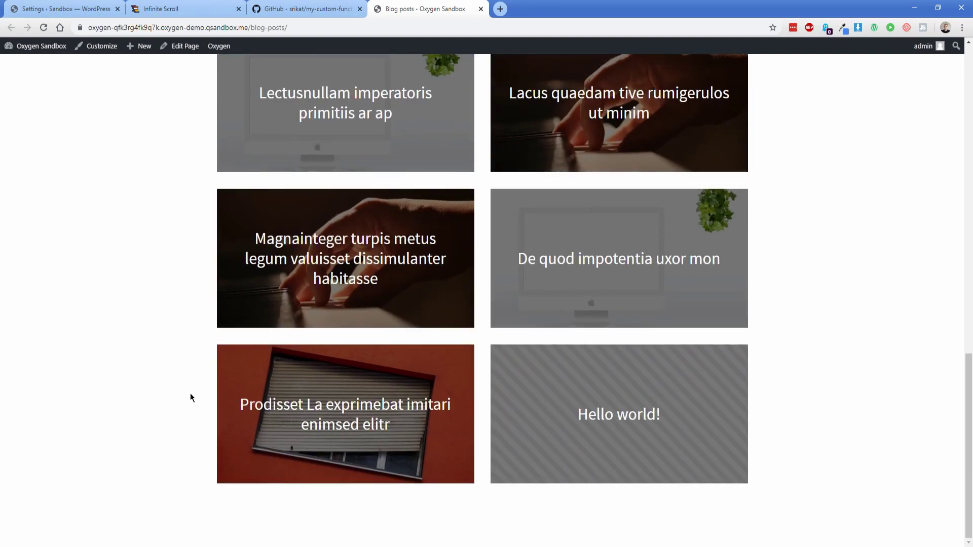
pyautogui.scroll(14, 186, 316)
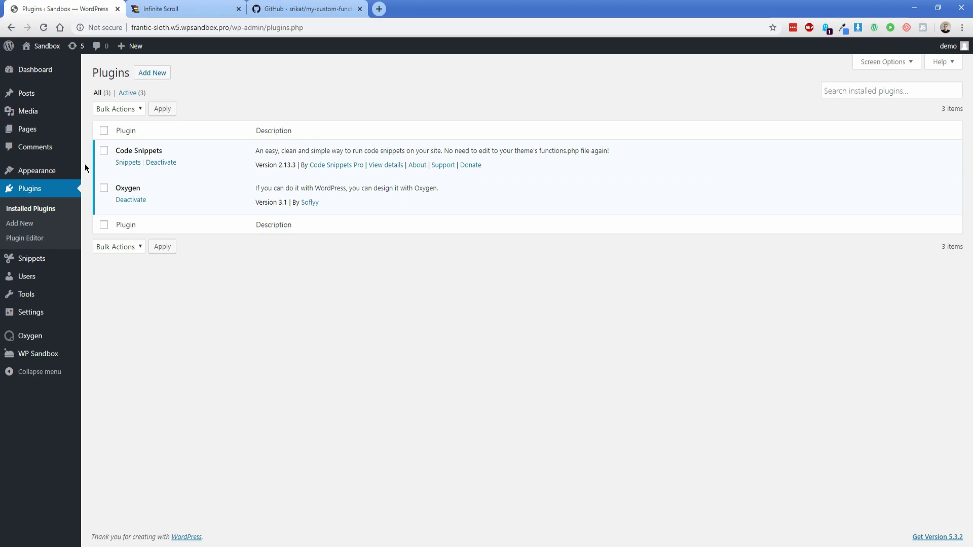
# - View the infinite-scroll.pkgd.min.js download, then the my-custom-functionality GitHub repository
pyautogui.click(163, 10)
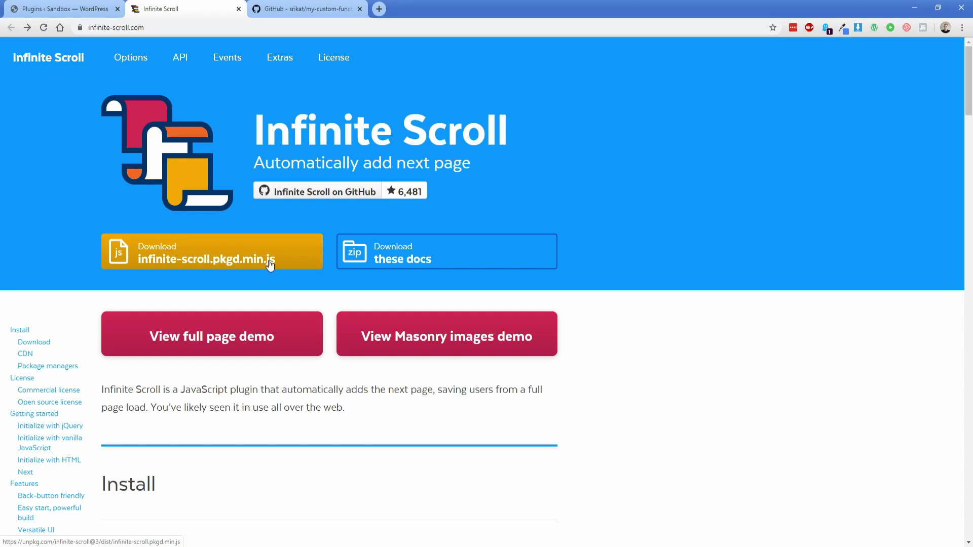
pyautogui.click(333, 13)
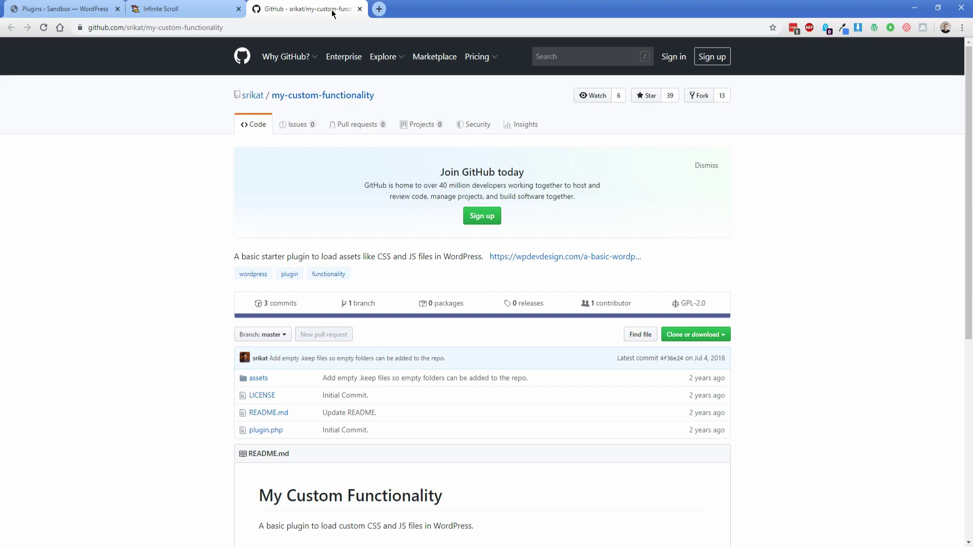
# - Download my-custom-functionality as a ZIP and return to the WordPress Plugins page
pyautogui.click(693, 336)
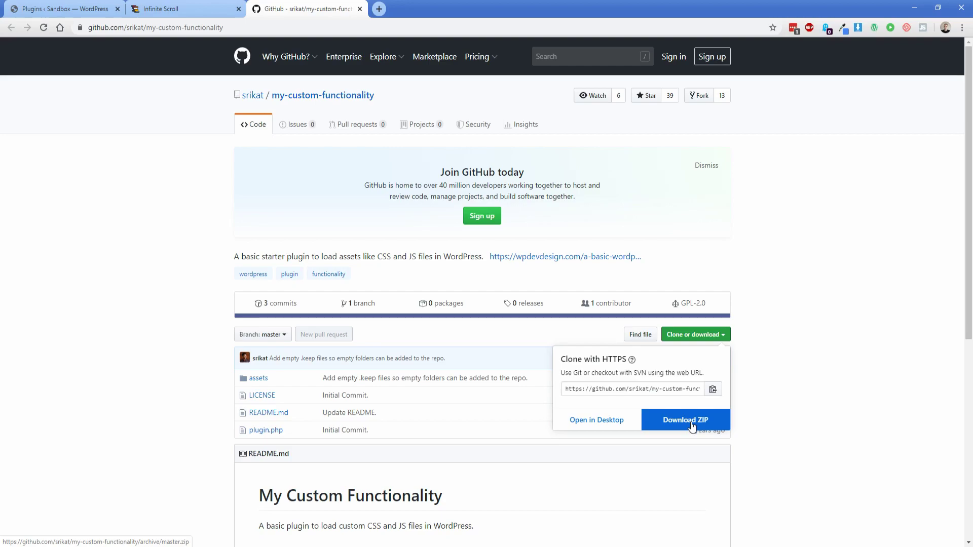
pyautogui.click(109, 11)
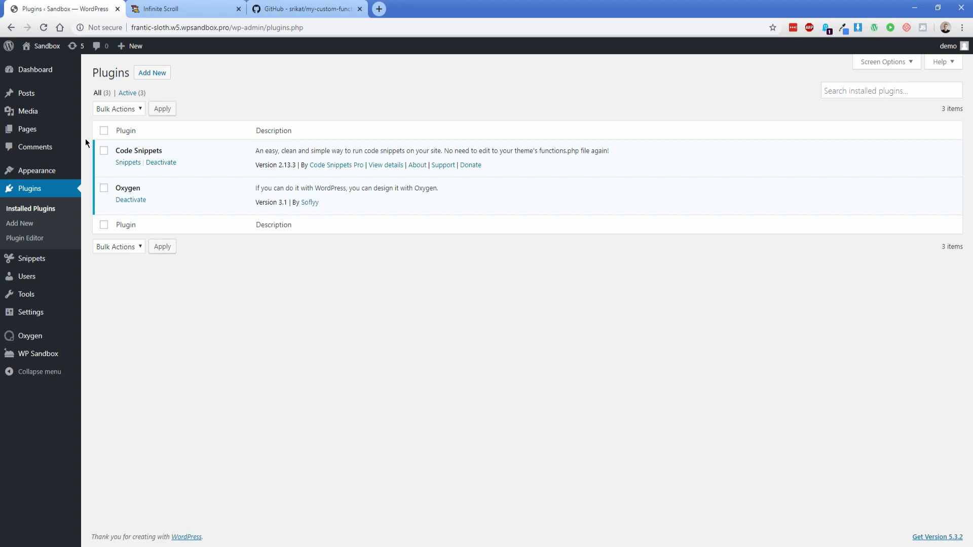
# - Upload my-custom-functionality-master.zip as a new plugin, install it, and activate My Custom Functionality
pyautogui.click(151, 73)
pyautogui.click(180, 76)
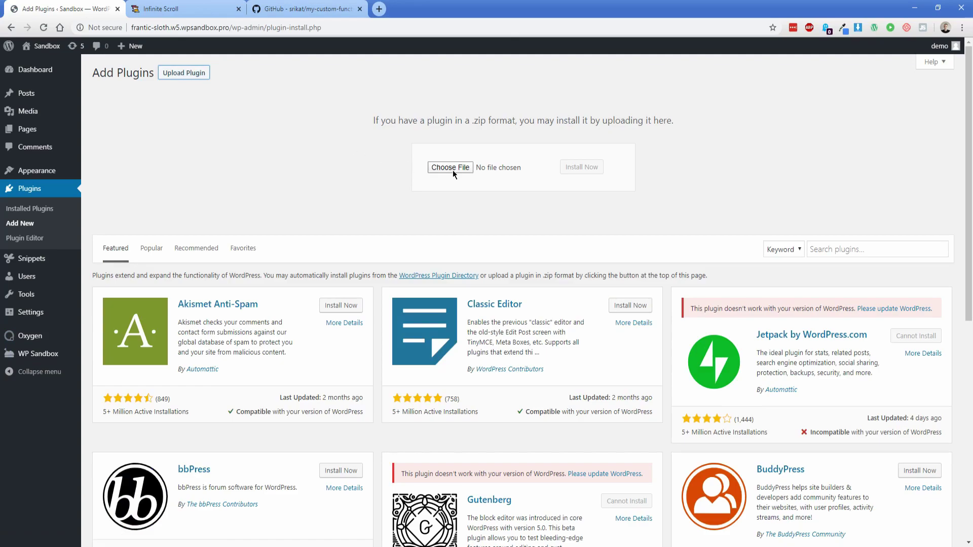
pyautogui.click(450, 167)
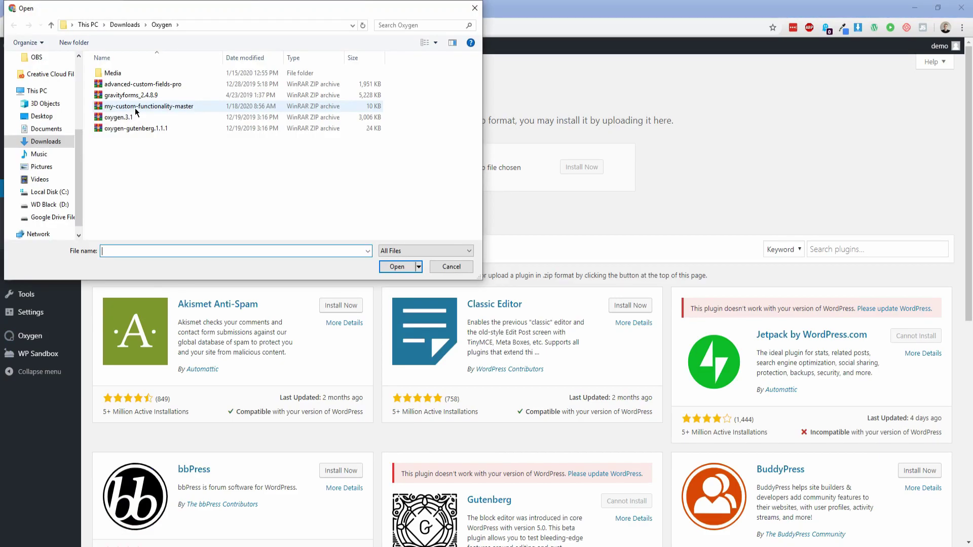
pyautogui.doubleClick(135, 108)
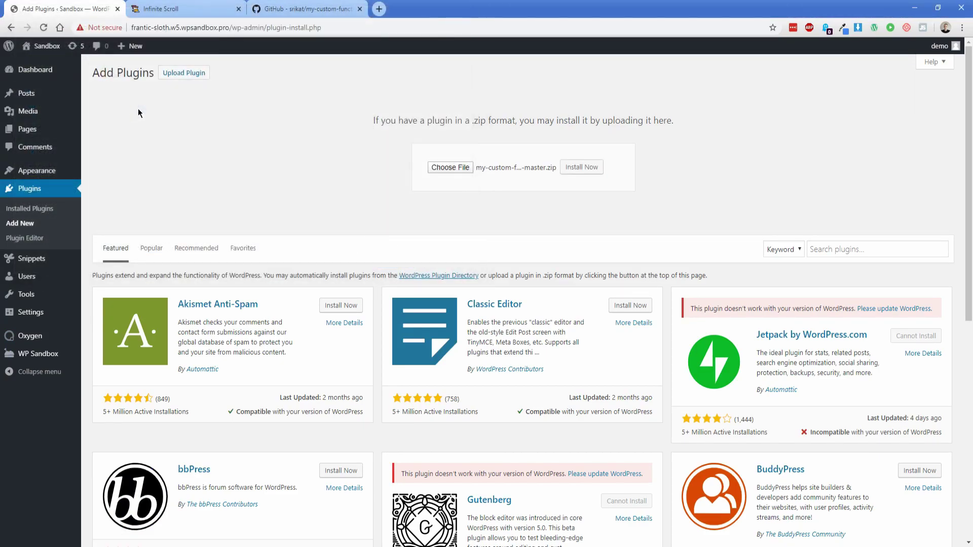
pyautogui.click(580, 170)
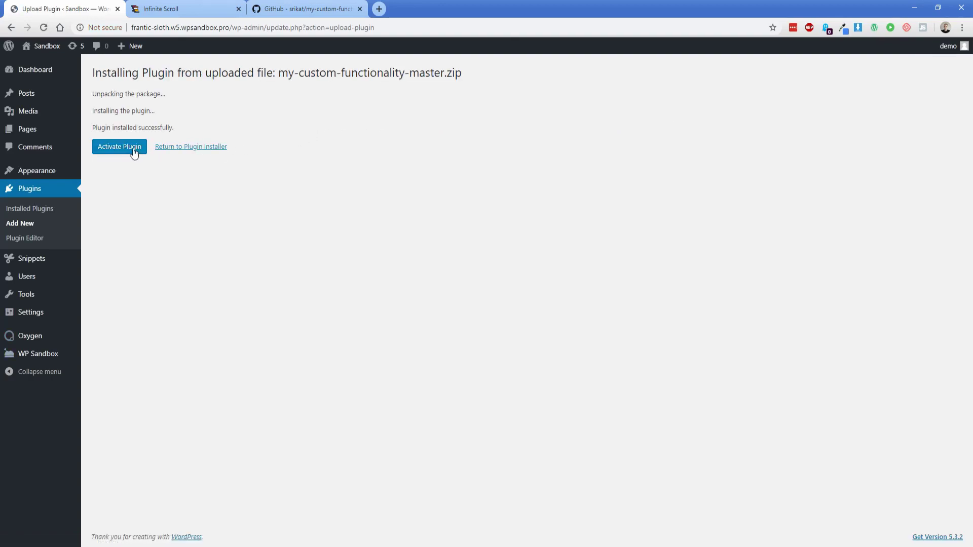
pyautogui.click(129, 149)
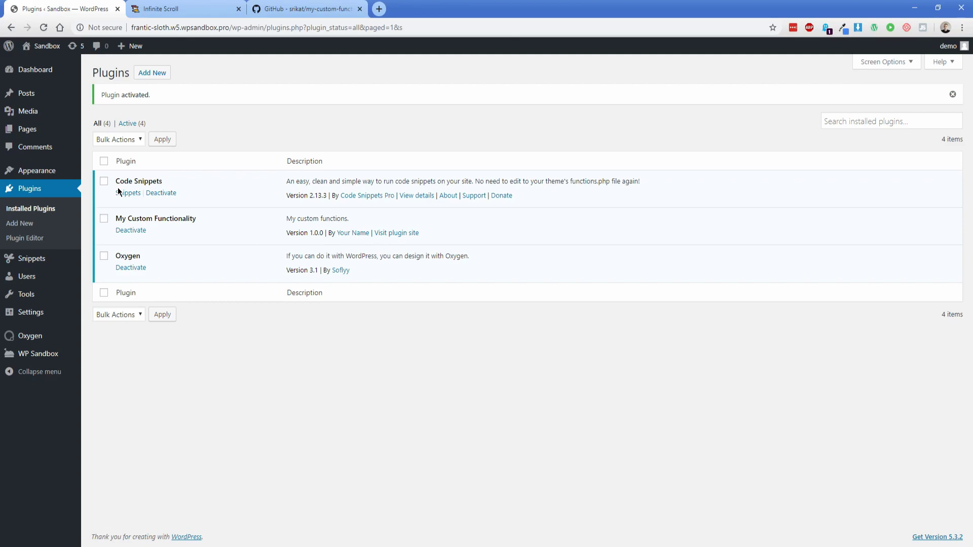
# - Search the plugin directory for 'wp file manager', then install and activate File Manager
pyautogui.click(159, 74)
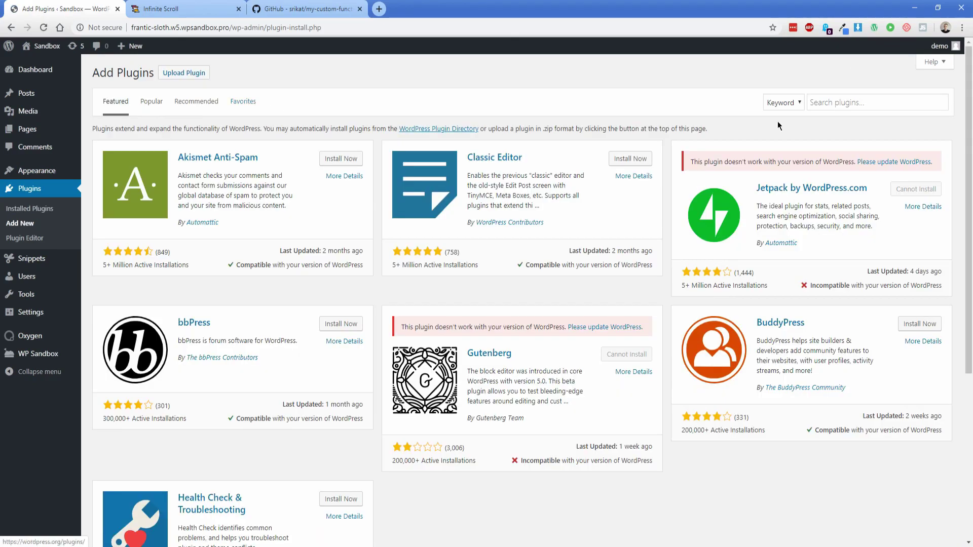
pyautogui.click(843, 104)
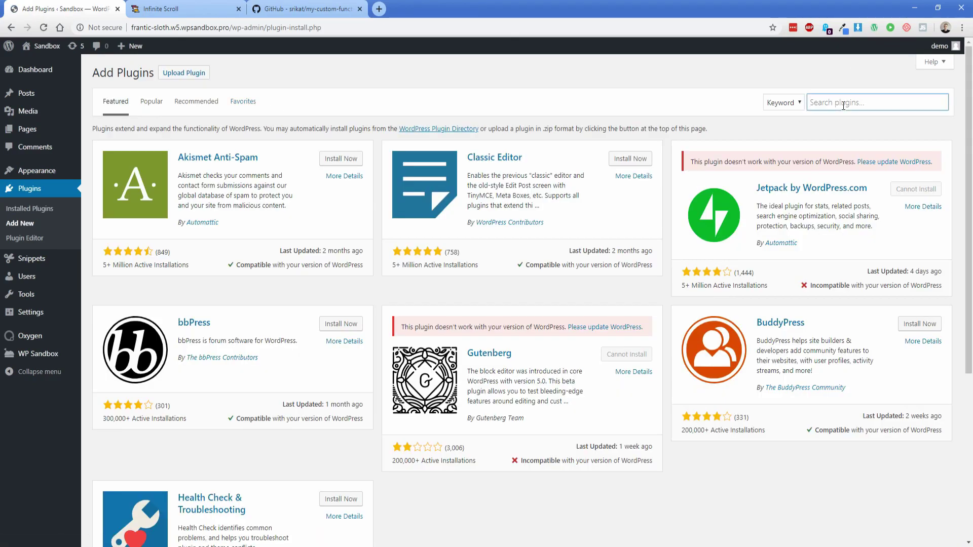
pyautogui.write('wp file manager')
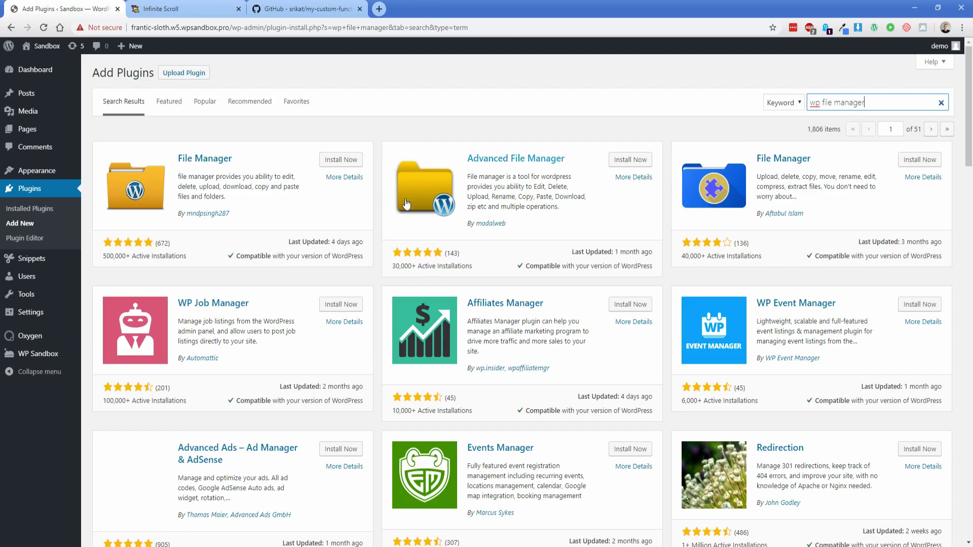
pyautogui.click(338, 161)
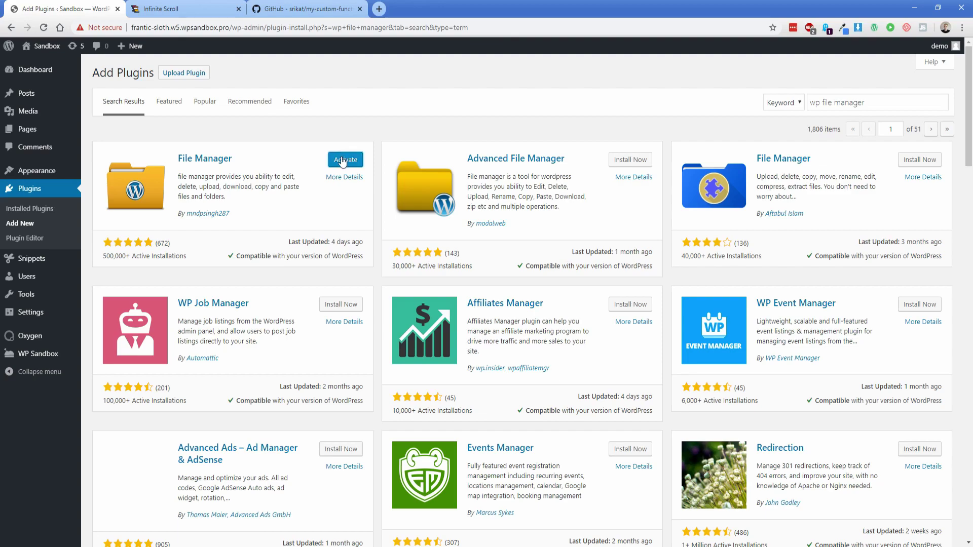
pyautogui.click(345, 161)
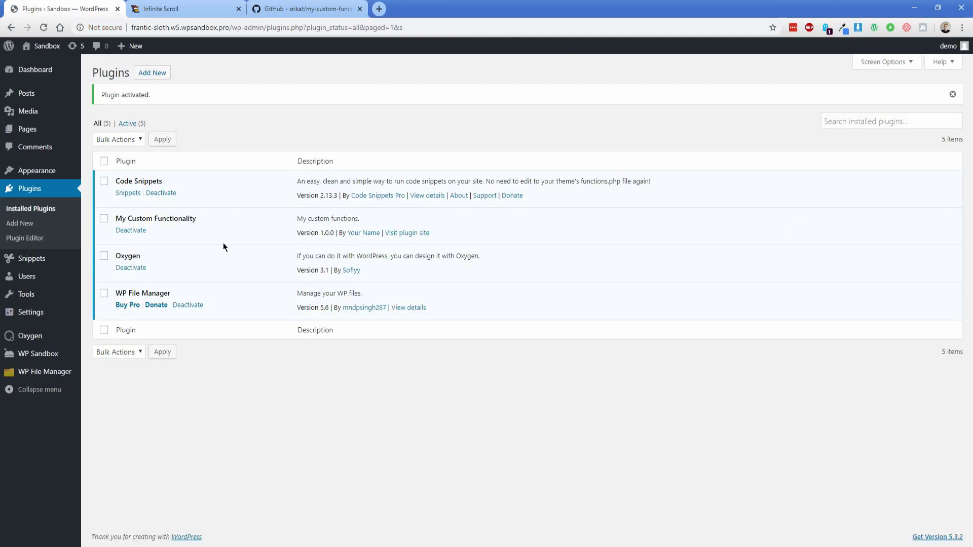
pyautogui.moveTo(44, 373)
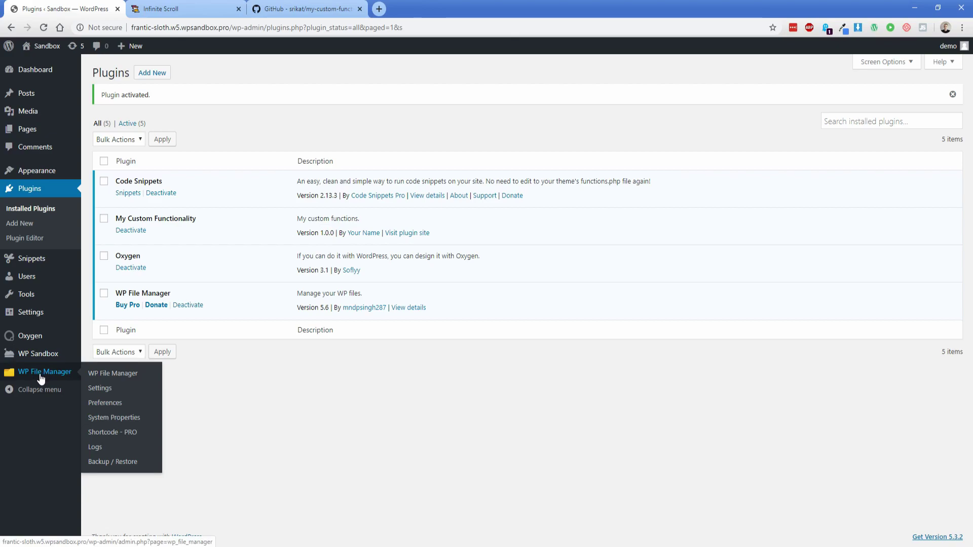
# - Open WP File Manager and browse to wp-content/plugins/my-custom-functionality-master
pyautogui.click(42, 378)
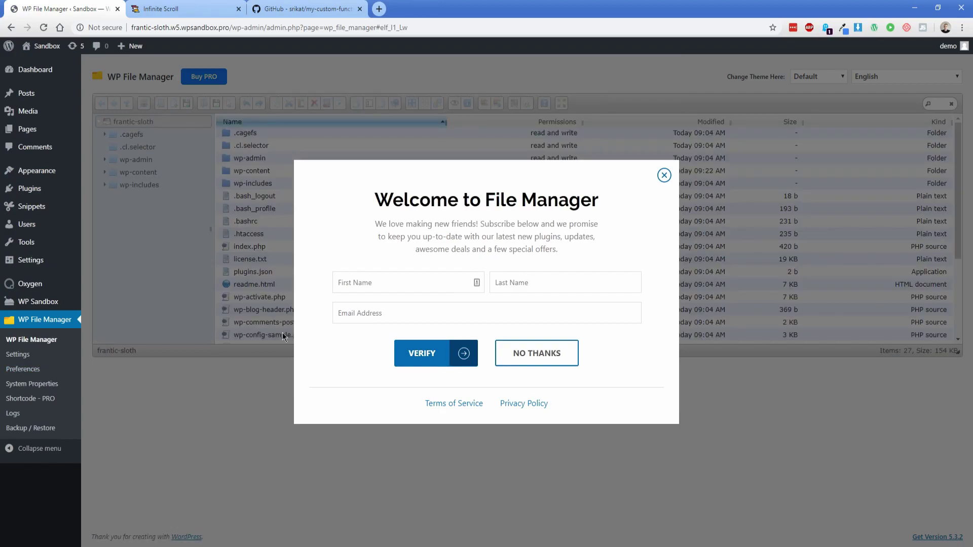
pyautogui.click(663, 175)
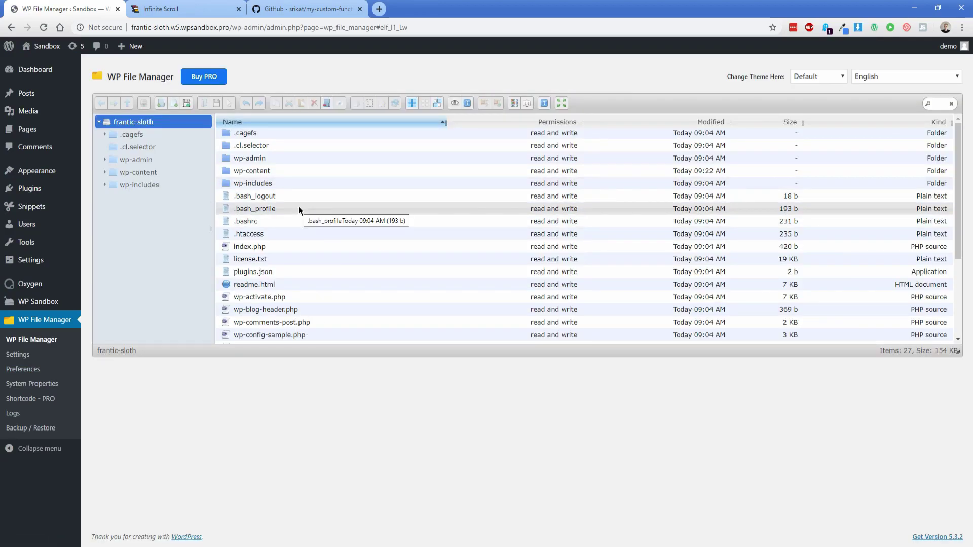
pyautogui.doubleClick(274, 171)
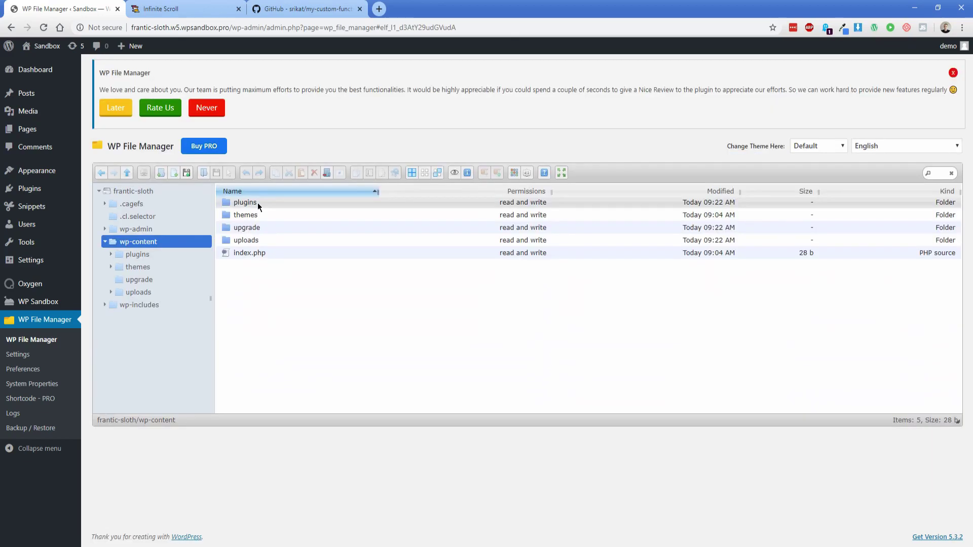
pyautogui.doubleClick(258, 203)
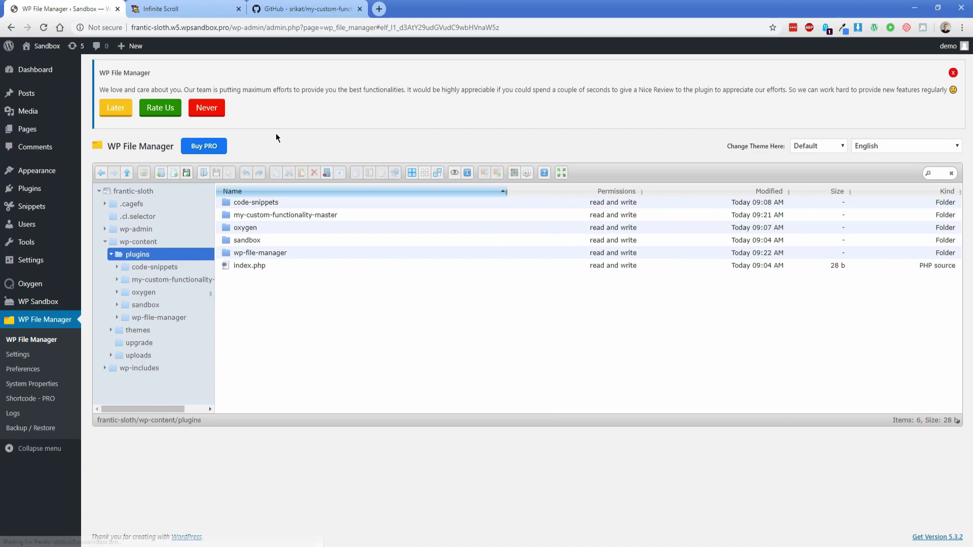
pyautogui.doubleClick(275, 214)
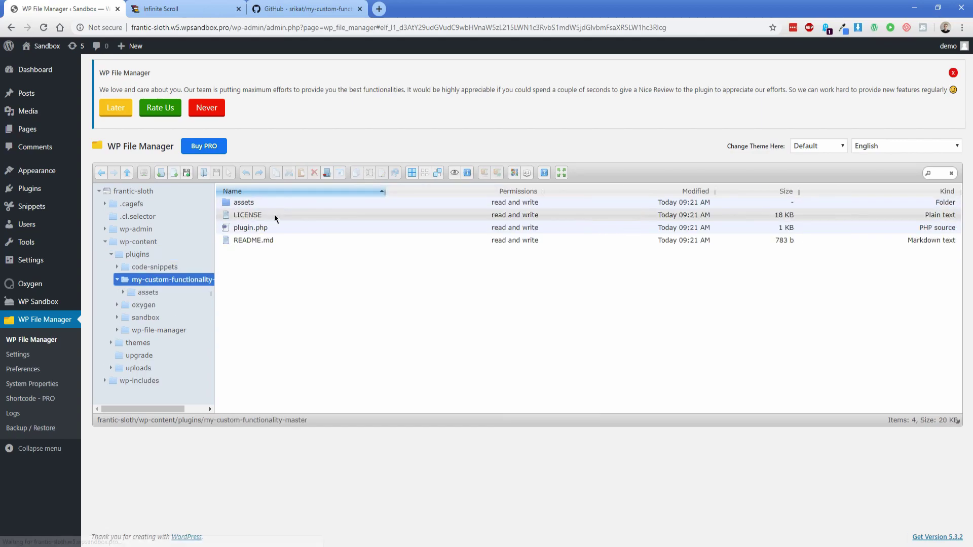
# - Enter the assets/js folder and upload infinite-scroll.pkgd.min.js into it
pyautogui.click(254, 203)
pyautogui.doubleClick(255, 203)
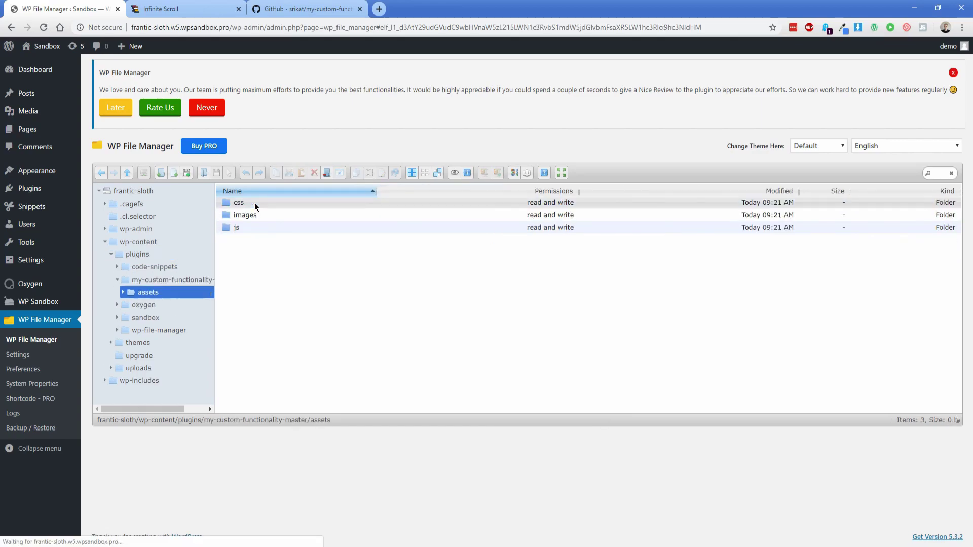
pyautogui.click(250, 226)
pyautogui.doubleClick(250, 226)
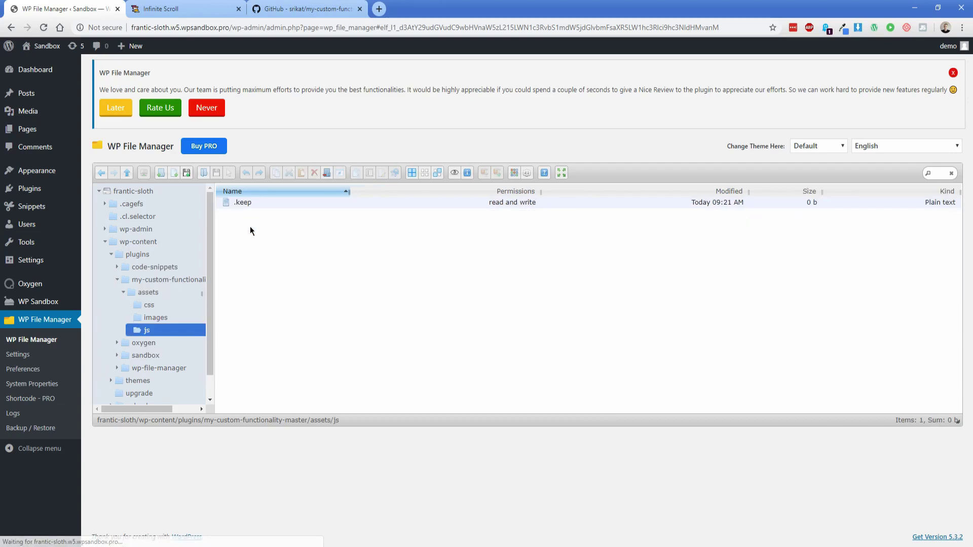
pyautogui.click(186, 173)
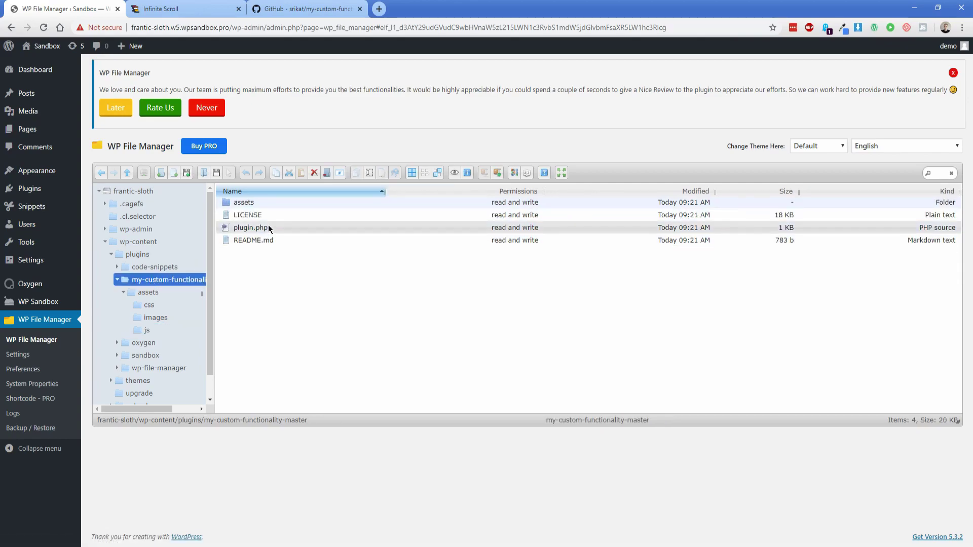
# - Open plugin.php in the Code Editor
pyautogui.click(271, 230)
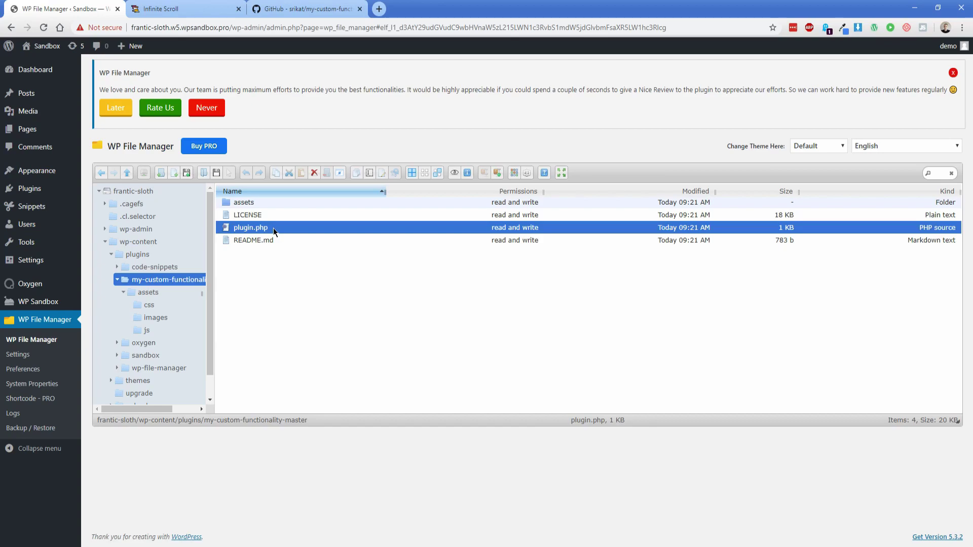
pyautogui.rightClick(274, 231)
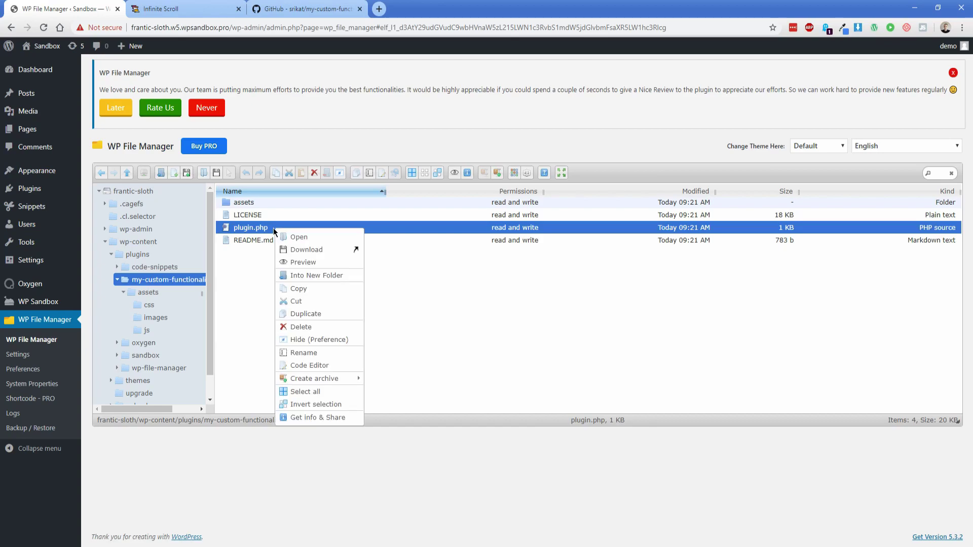
pyautogui.click(316, 367)
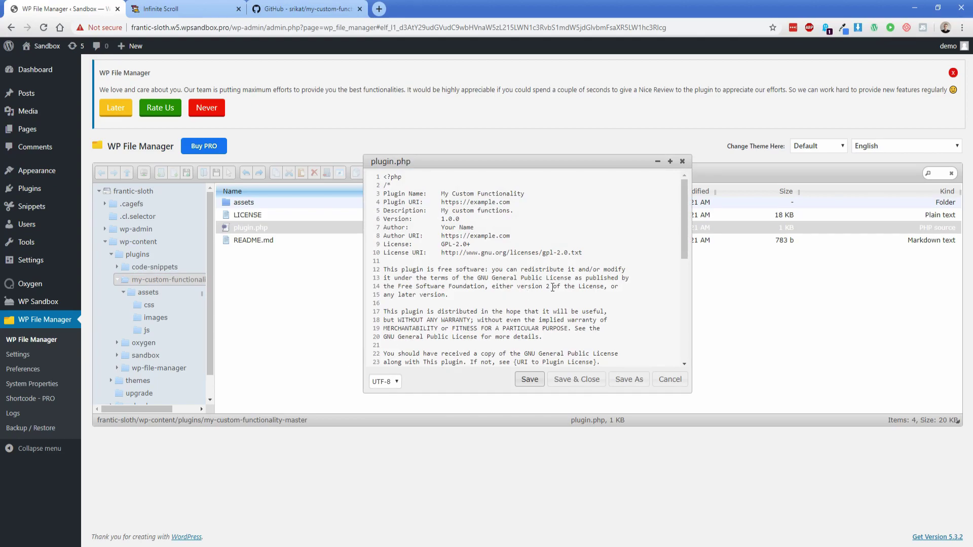
# - Add blank lines after the line 33 comment and paste the wp_enqueue_script line on line 35
pyautogui.moveTo(686, 233); pyautogui.dragTo(677, 292)
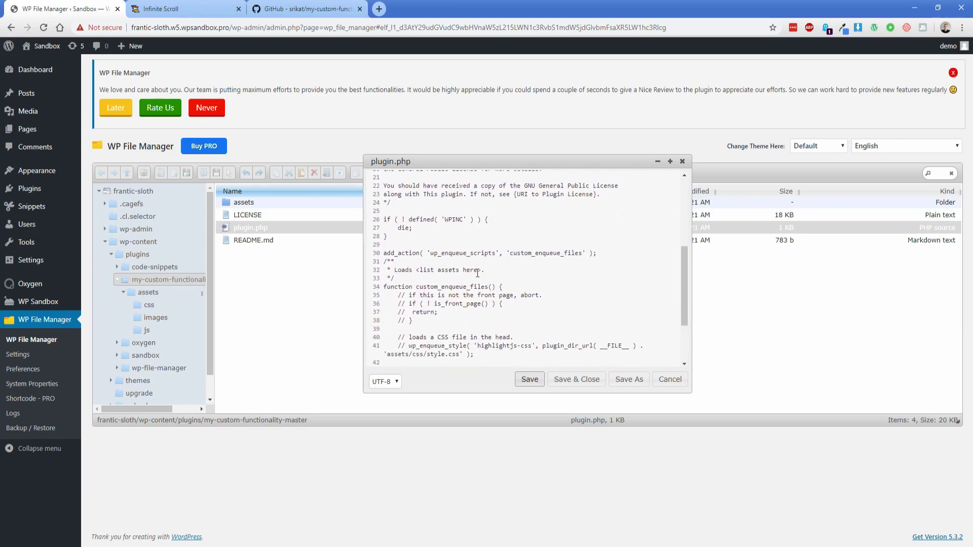
pyautogui.moveTo(384, 256); pyautogui.dragTo(560, 256)
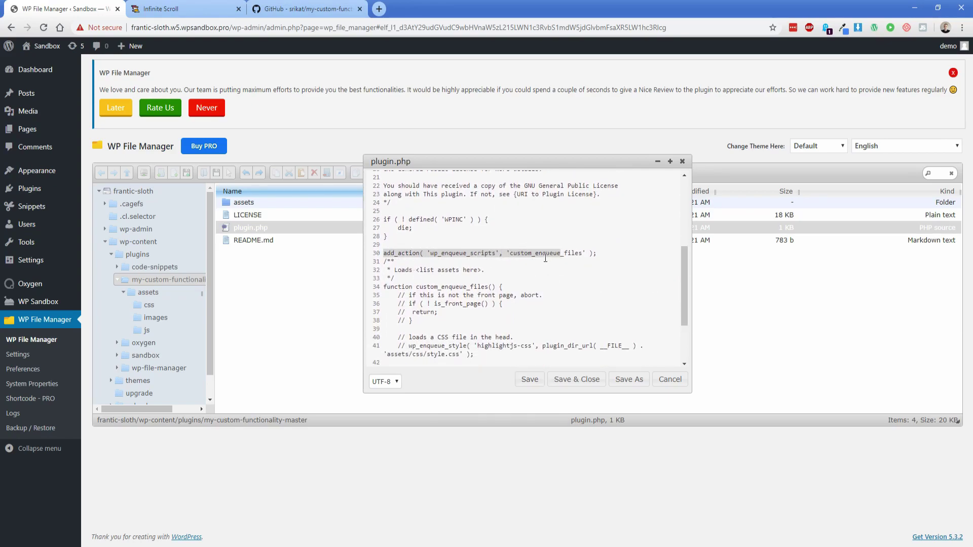
pyautogui.click(443, 278)
pyautogui.press('Return')
pyautogui.press('Return')
pyautogui.press('Return')
pyautogui.press('Return')
pyautogui.click(409, 288)
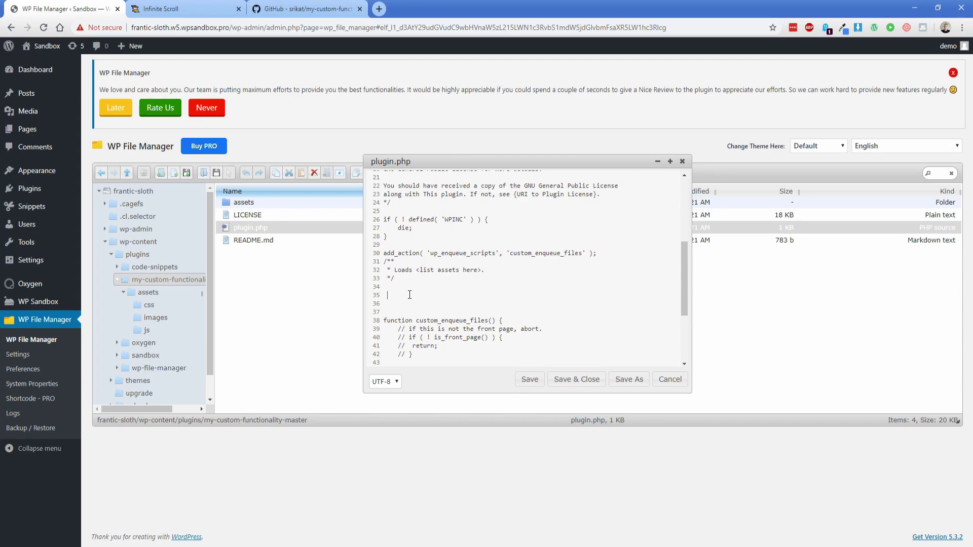
pyautogui.rightClick(410, 294)
pyautogui.click(432, 370)
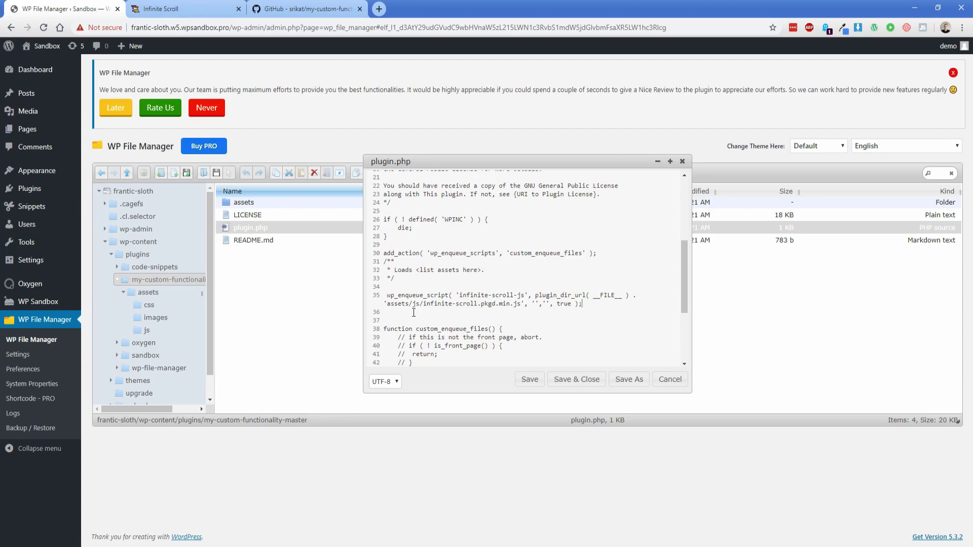
# - Save plugin.php, close the code editor, and deselect the file
pyautogui.click(553, 378)
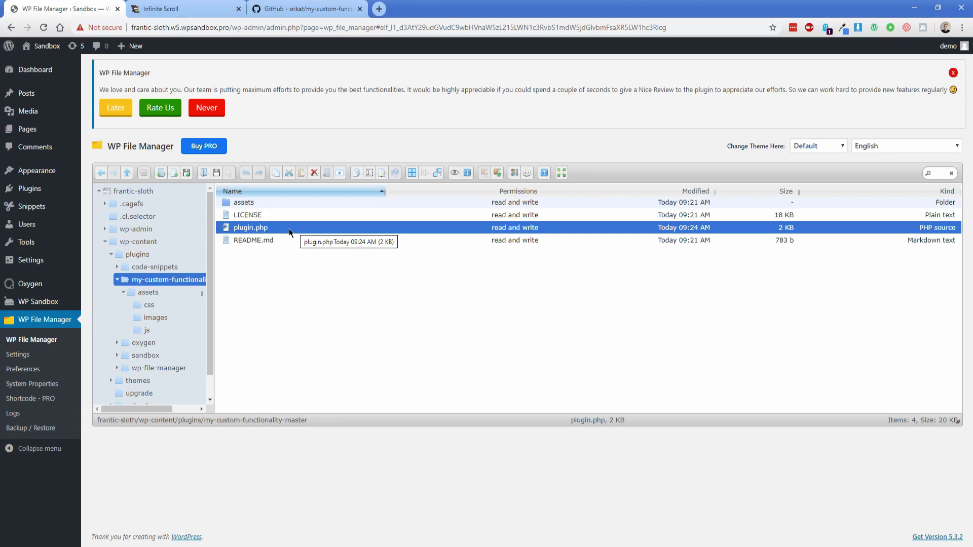
pyautogui.click(348, 278)
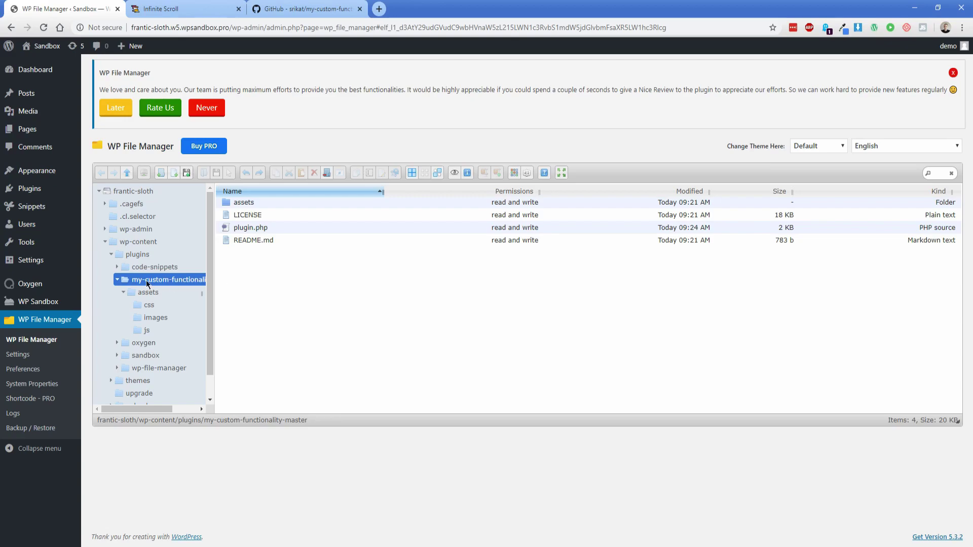
# - Set 'Blog pages show at most' to 6 in Reading Settings, save, and go to Pages
pyautogui.moveTo(22, 268)
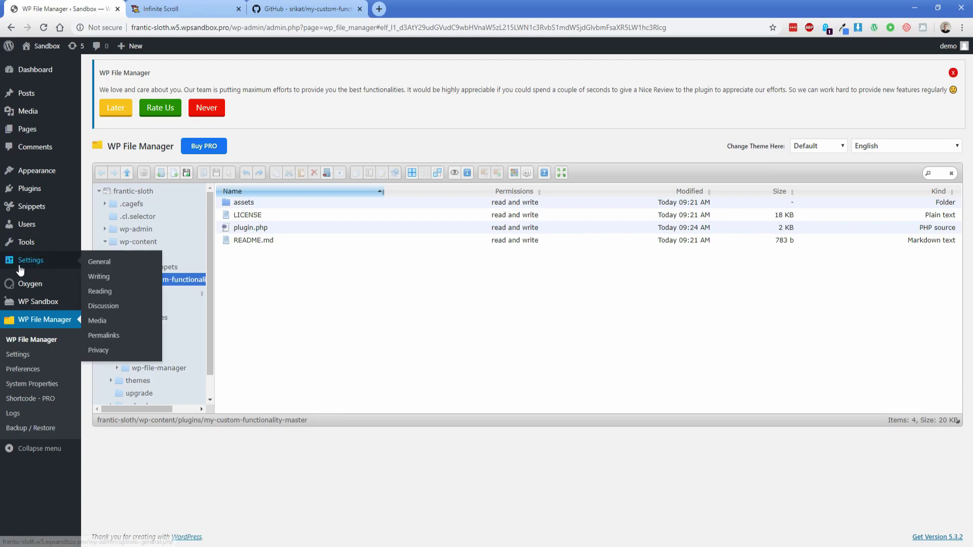
pyautogui.click(102, 292)
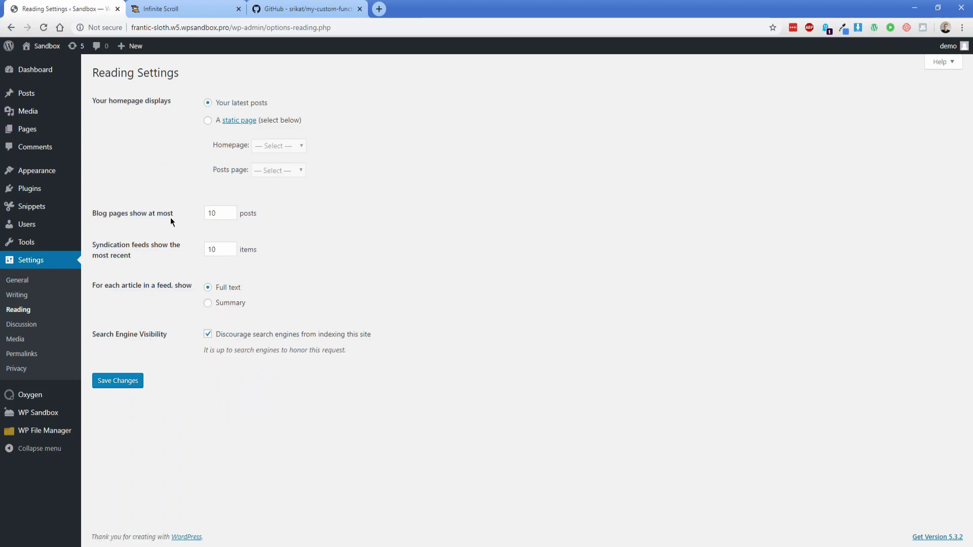
pyautogui.click(230, 216)
pyautogui.click(230, 216)
pyautogui.click(229, 215)
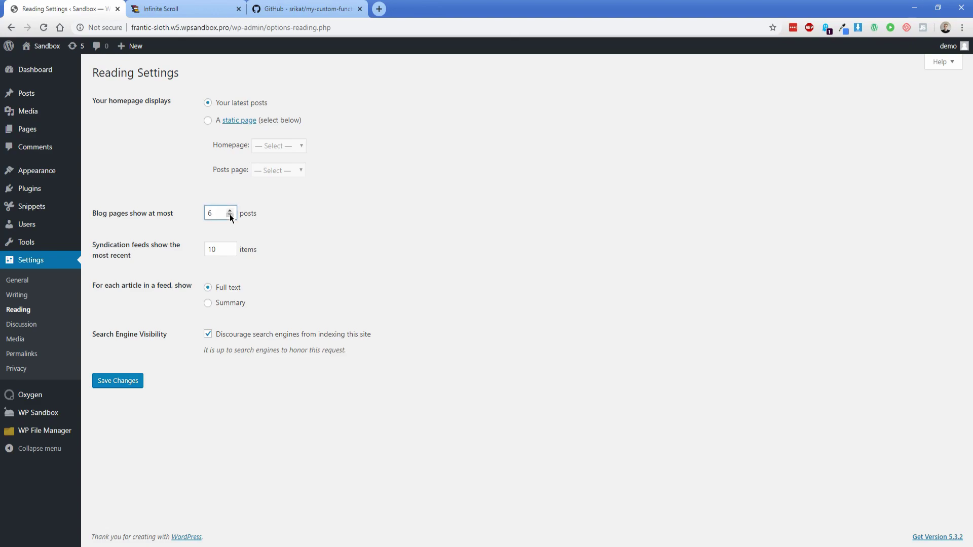
pyautogui.click(127, 386)
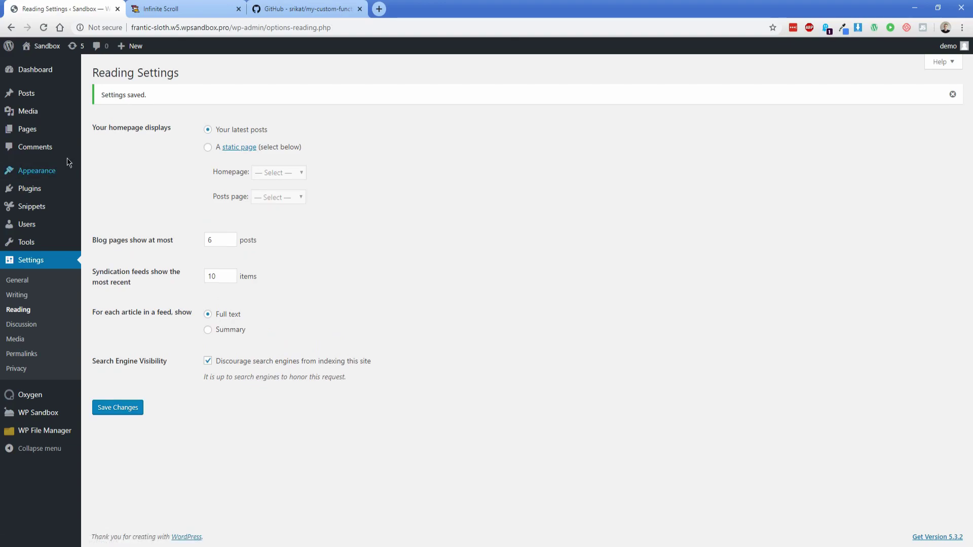
pyautogui.click(36, 133)
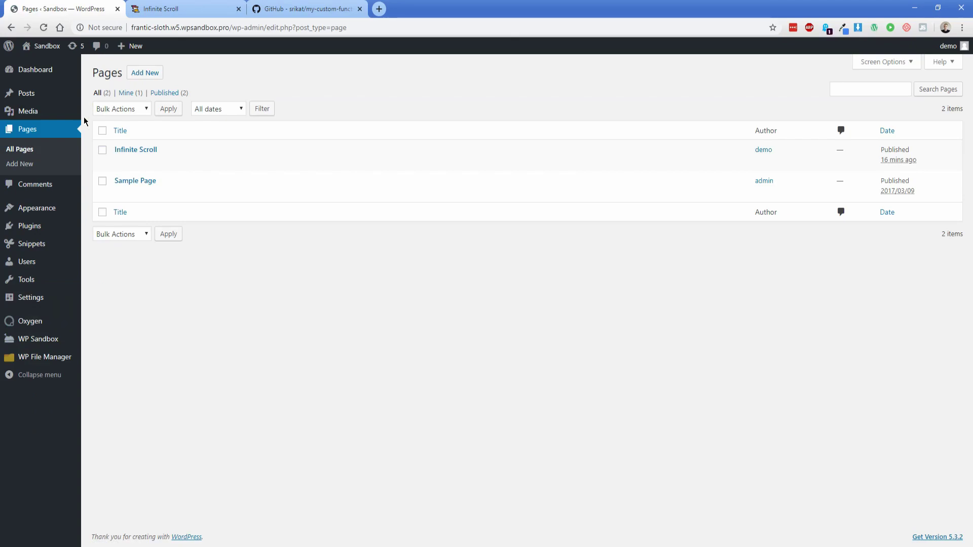
# - Edit the Infinite Scroll page in Oxygen and add an Easy Posts element
pyautogui.click(120, 162)
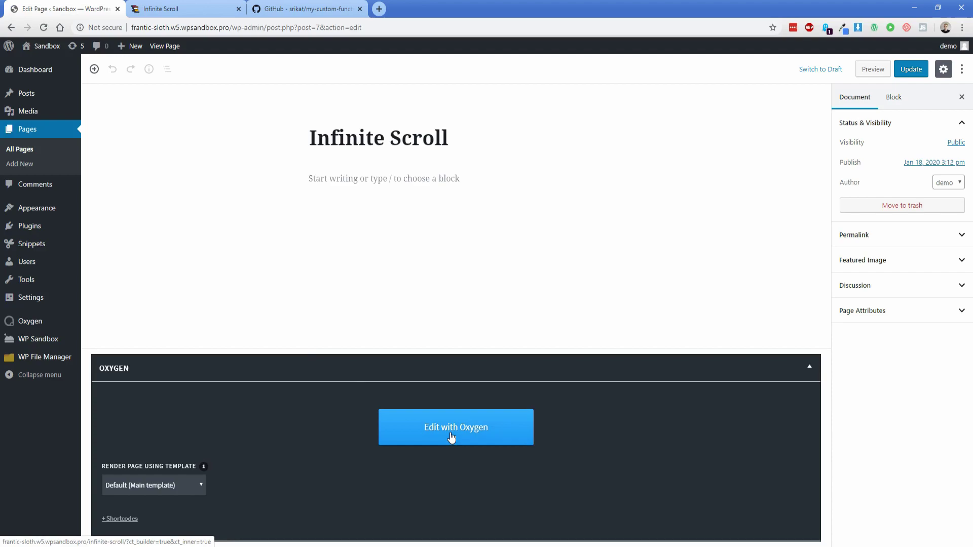
pyautogui.click(447, 441)
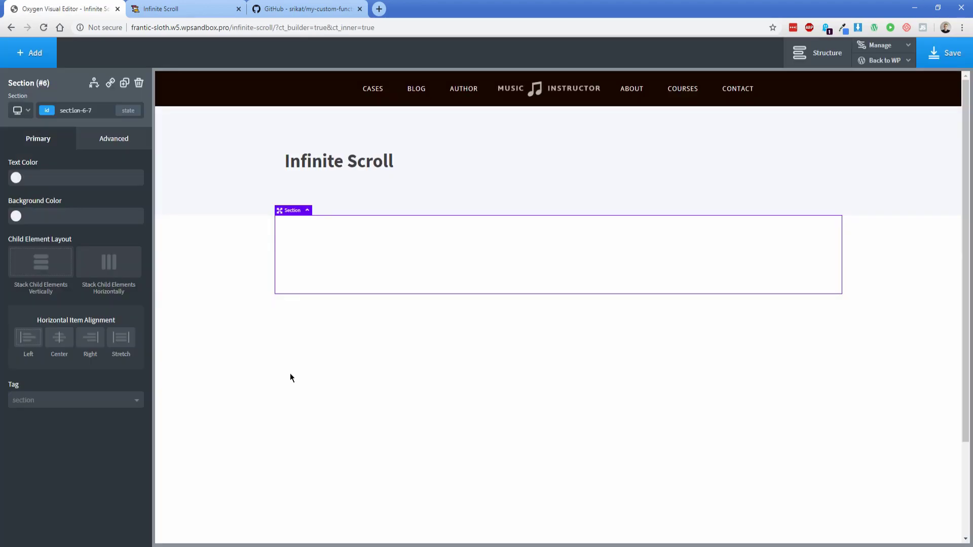
pyautogui.click(31, 52)
pyautogui.write('ea')
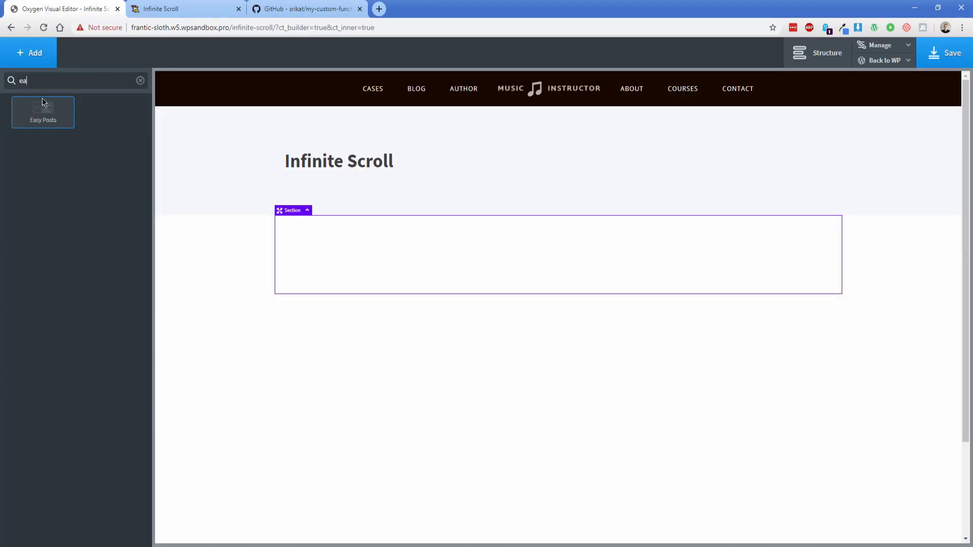
pyautogui.click(43, 107)
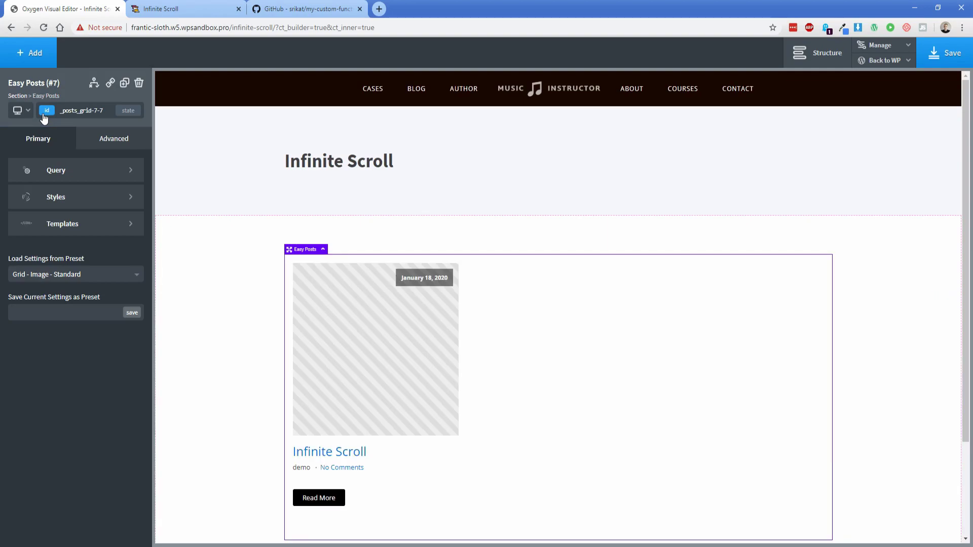
# - Switch the Easy Posts query to custom with post type 'post' and apply it
pyautogui.click(69, 178)
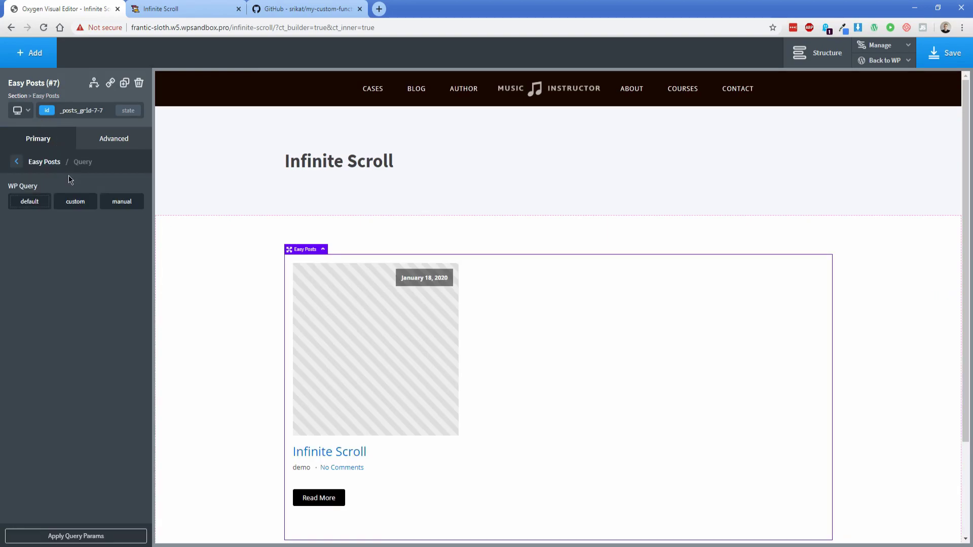
pyautogui.click(76, 202)
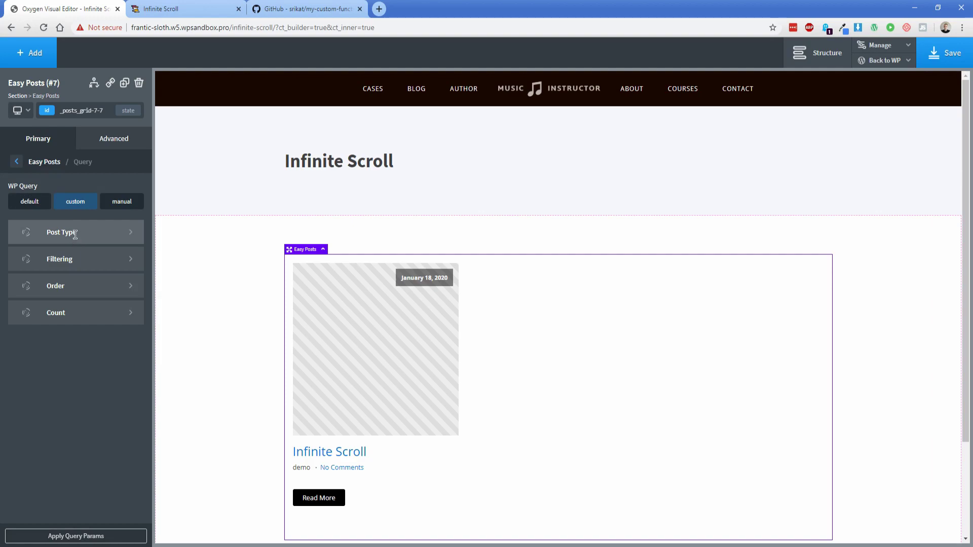
pyautogui.click(71, 233)
pyautogui.click(50, 203)
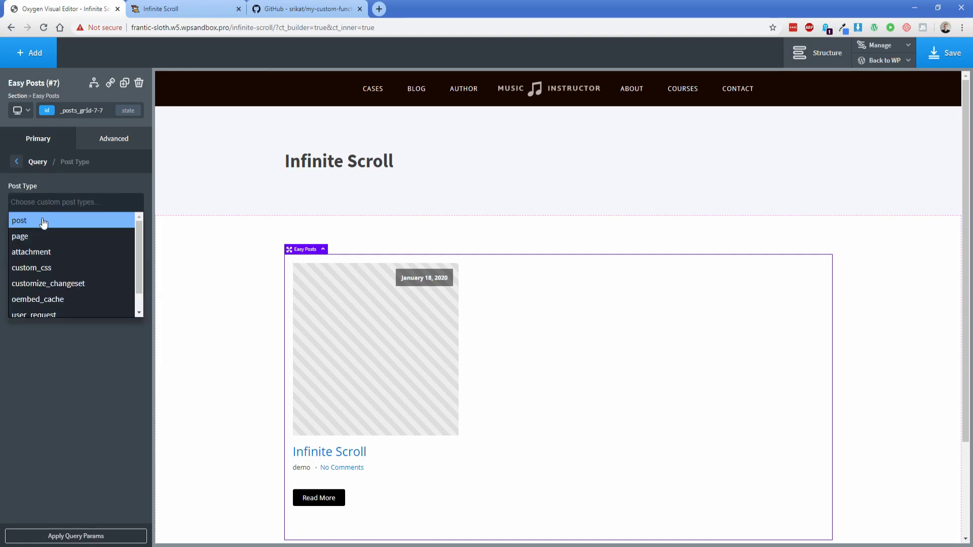
pyautogui.click(37, 226)
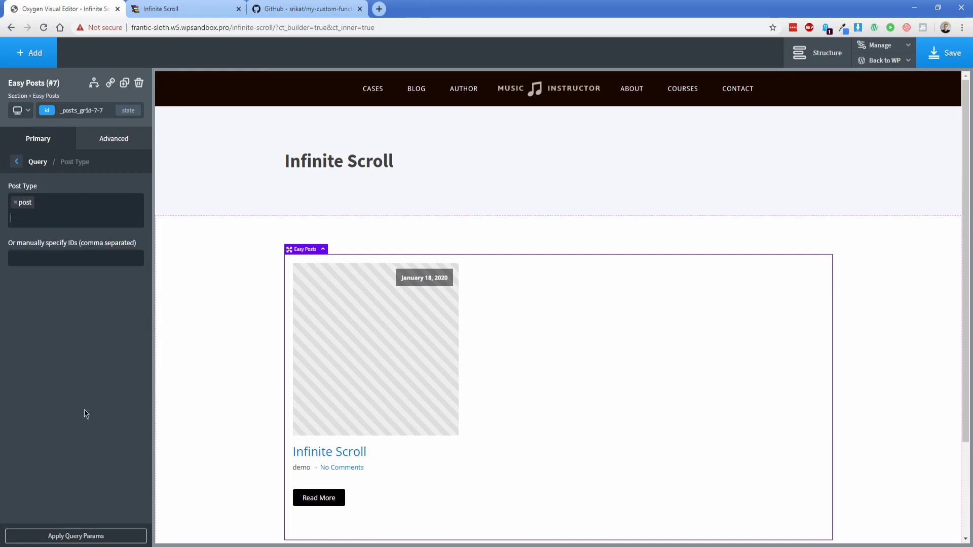
pyautogui.click(89, 537)
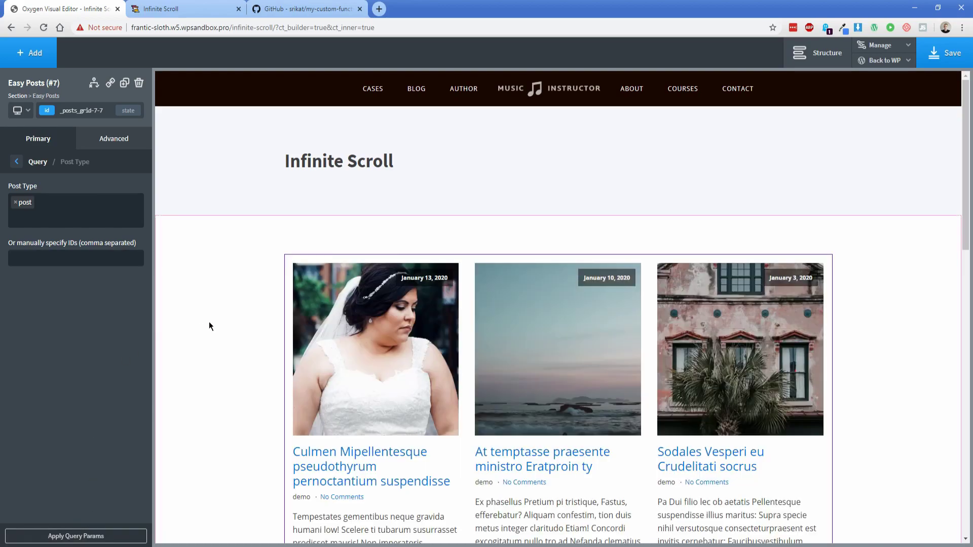
pyautogui.scroll(-10, 233, 330)
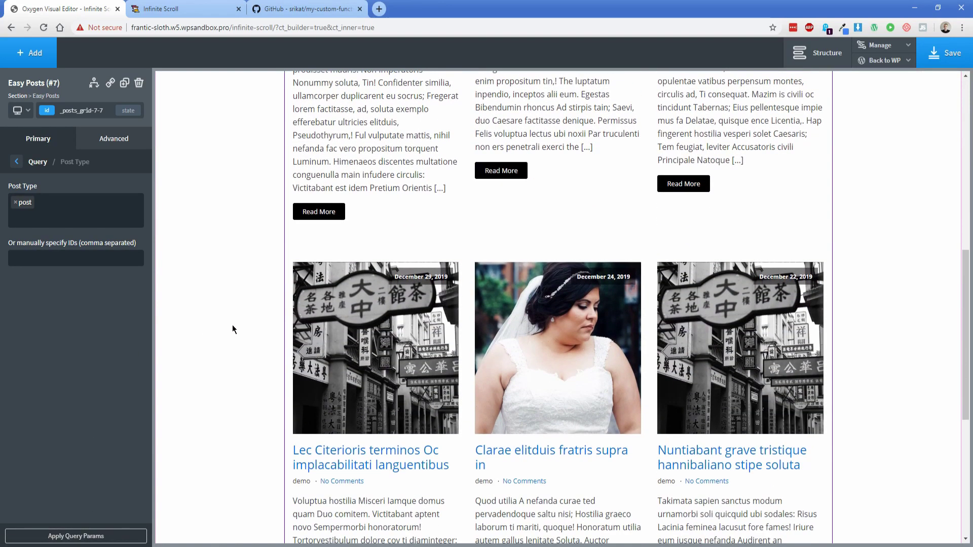
pyautogui.scroll(10, 233, 348)
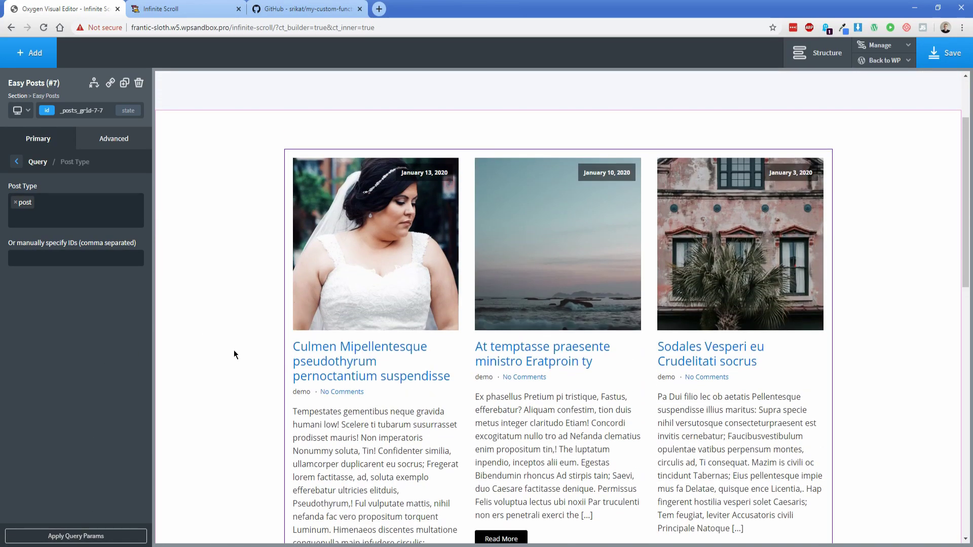
# - Apply the Grid - Image w/ Title Overlay preset to Easy Posts, then bring up Query > Count
pyautogui.click(47, 141)
pyautogui.click(58, 279)
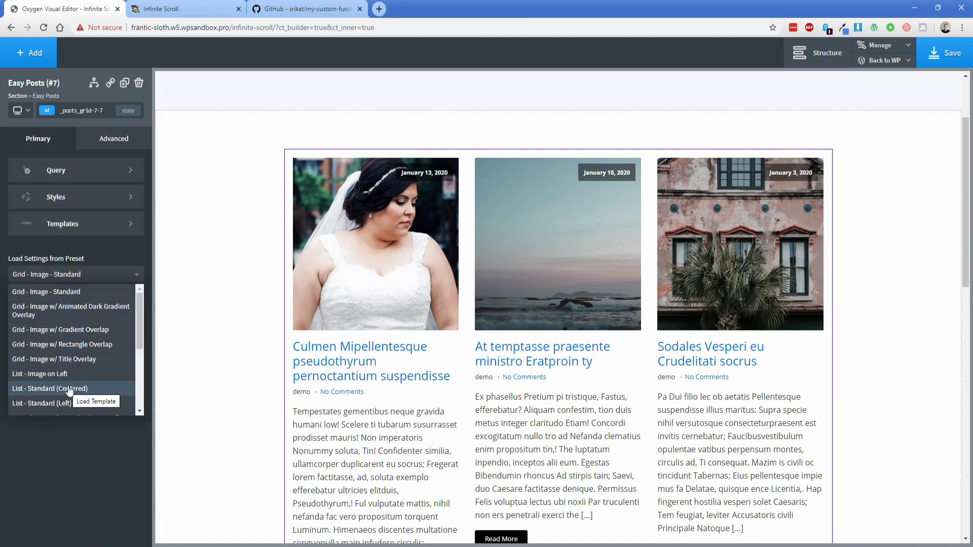
pyautogui.click(59, 360)
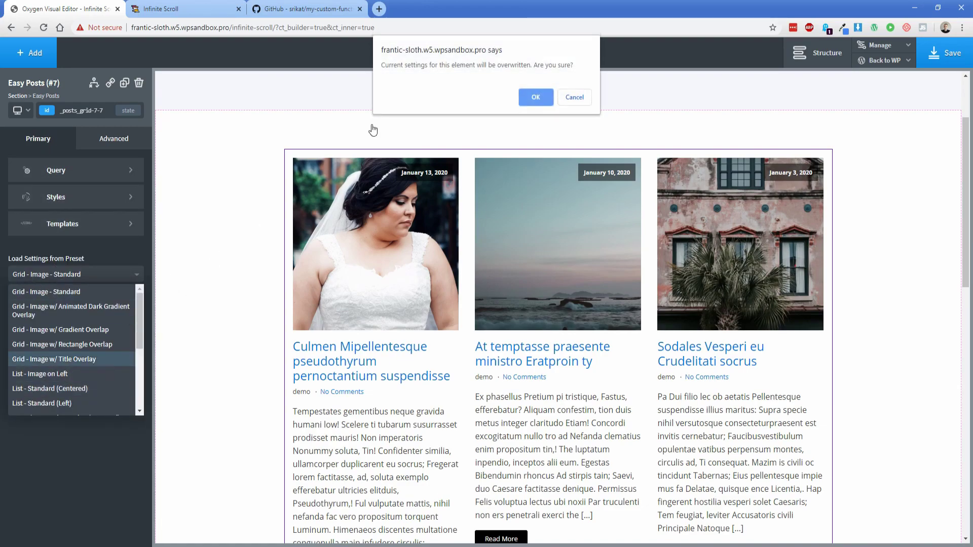
pyautogui.click(533, 97)
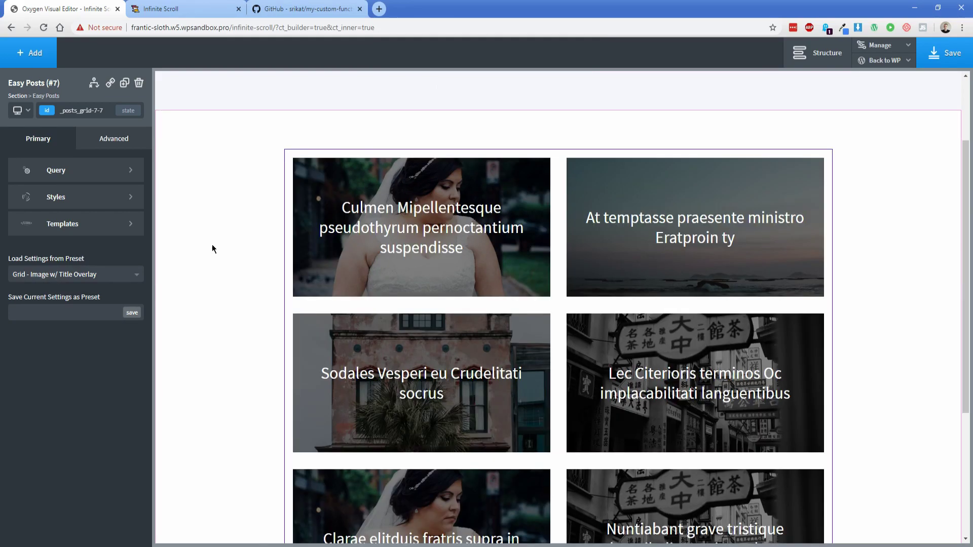
pyautogui.click(76, 177)
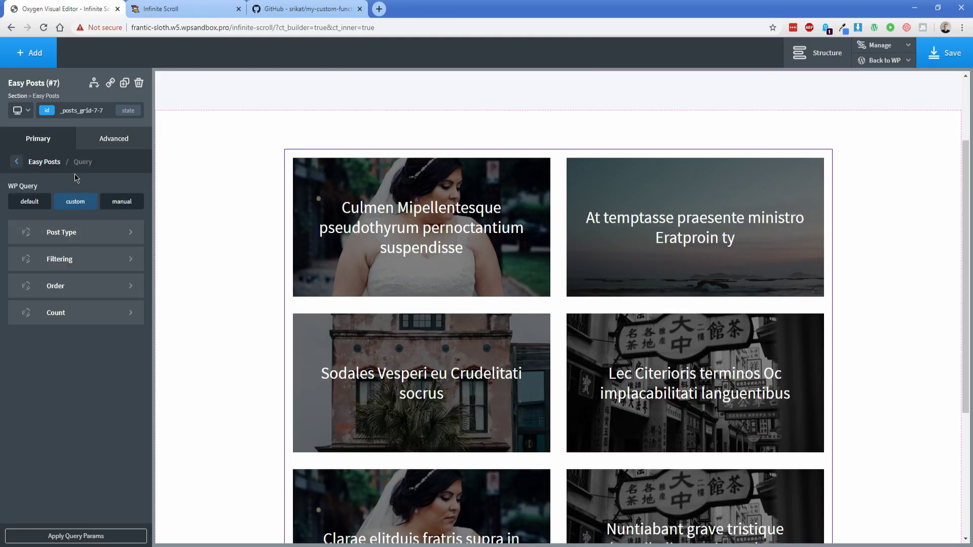
pyautogui.click(81, 314)
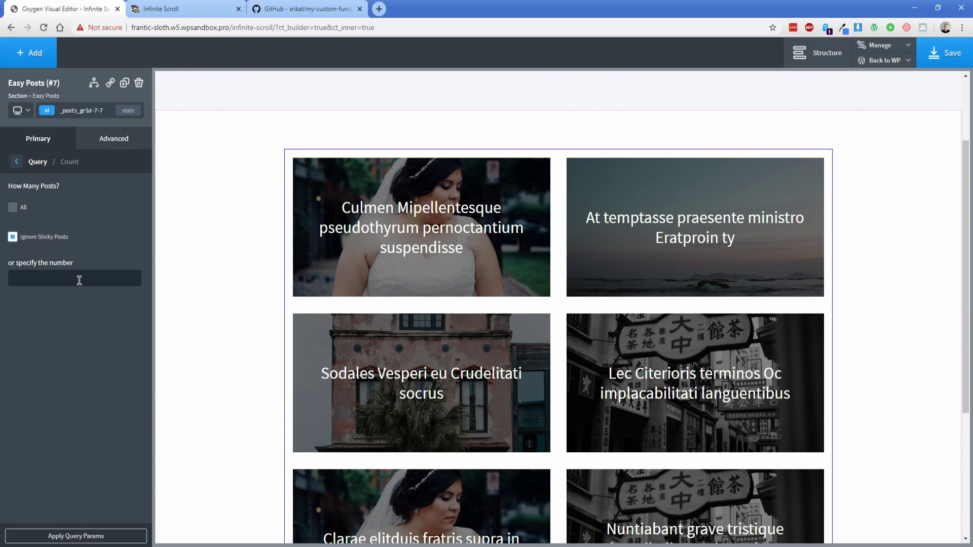
# - Add a Button element below the posts grid and give it the class view-more-button
pyautogui.click(35, 56)
pyautogui.write('but')
pyautogui.click(53, 109)
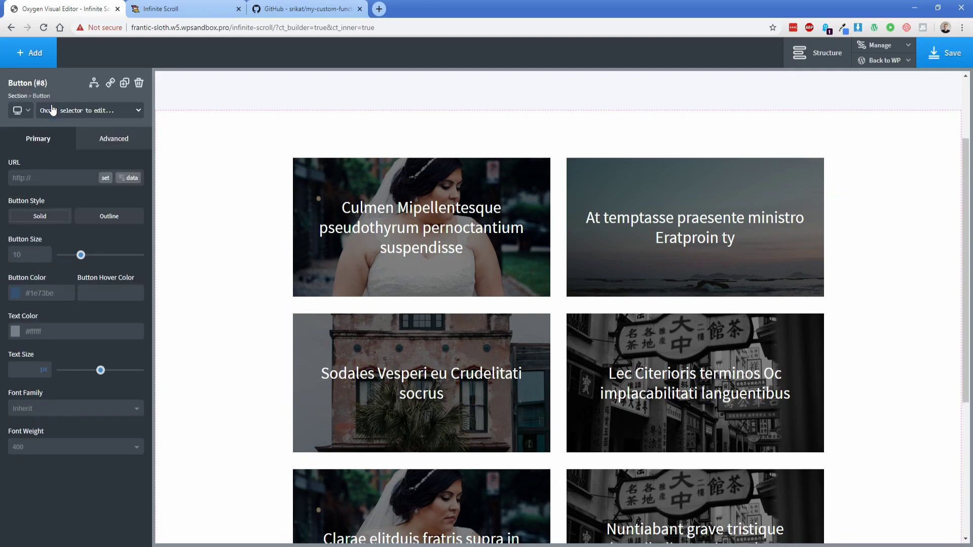
pyautogui.scroll(-1, 206, 347)
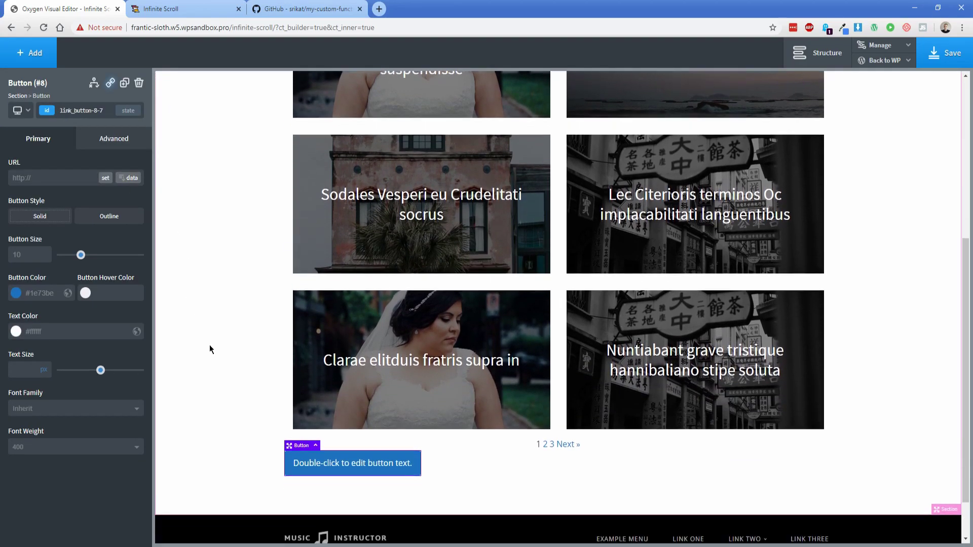
pyautogui.scroll(-1, 210, 348)
pyautogui.click(50, 114)
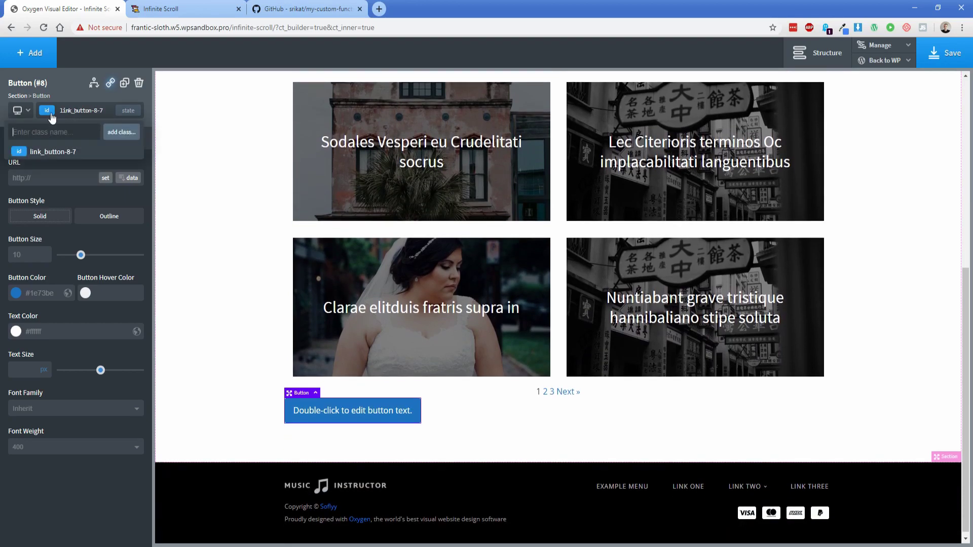
pyautogui.write('view-more-button')
pyautogui.press('Return')
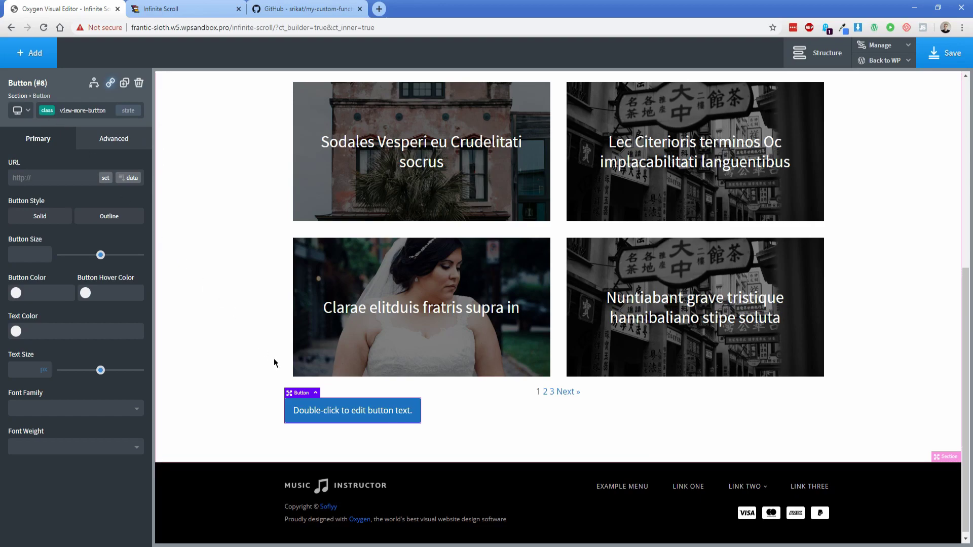
# - Change the button's text to 'Load More Posts'
pyautogui.doubleClick(338, 411)
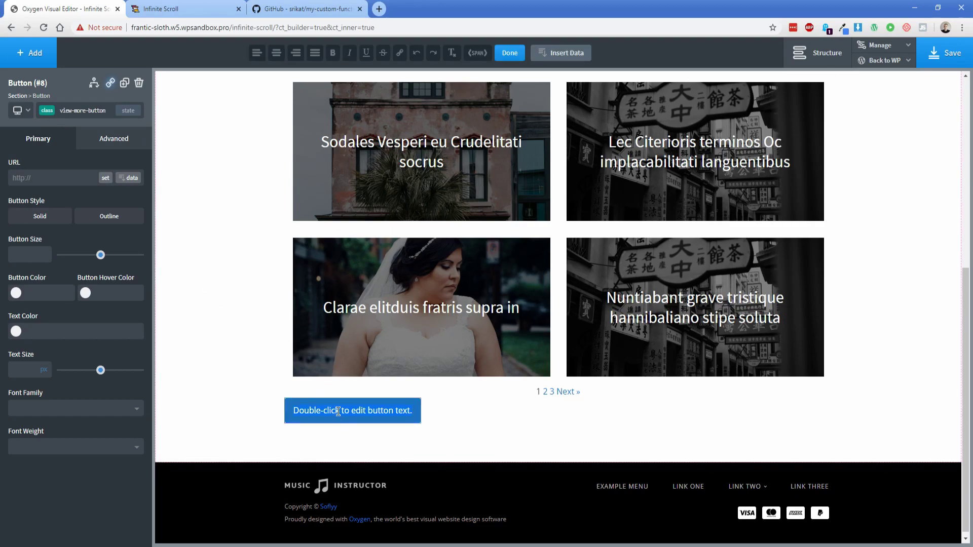
pyautogui.hotkey('ctrl', 'a')
pyautogui.press('BackSpace')
pyautogui.write('Load More Posts')
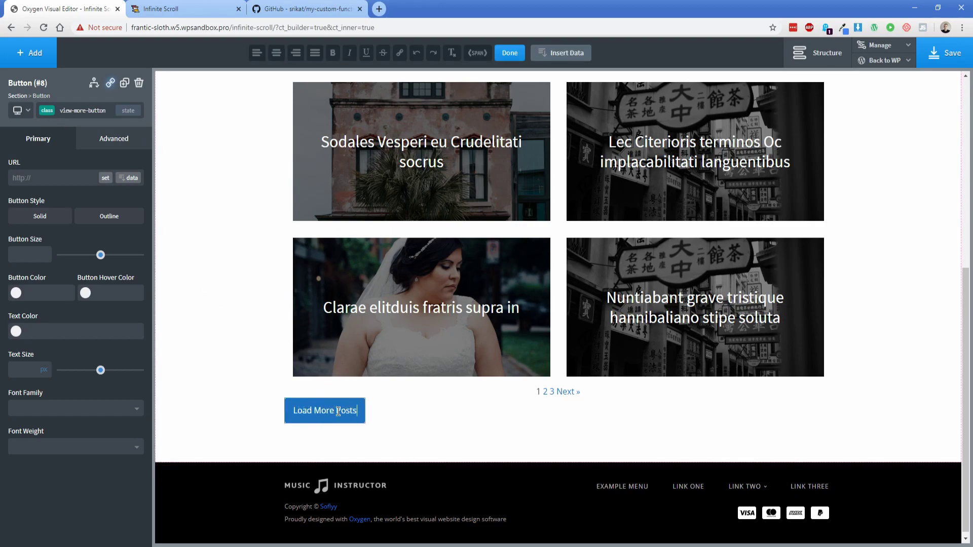
pyautogui.press('Escape')
# - Insert a Code Block beneath the Load More Posts button by searching 'code' in Add
pyautogui.click(39, 64)
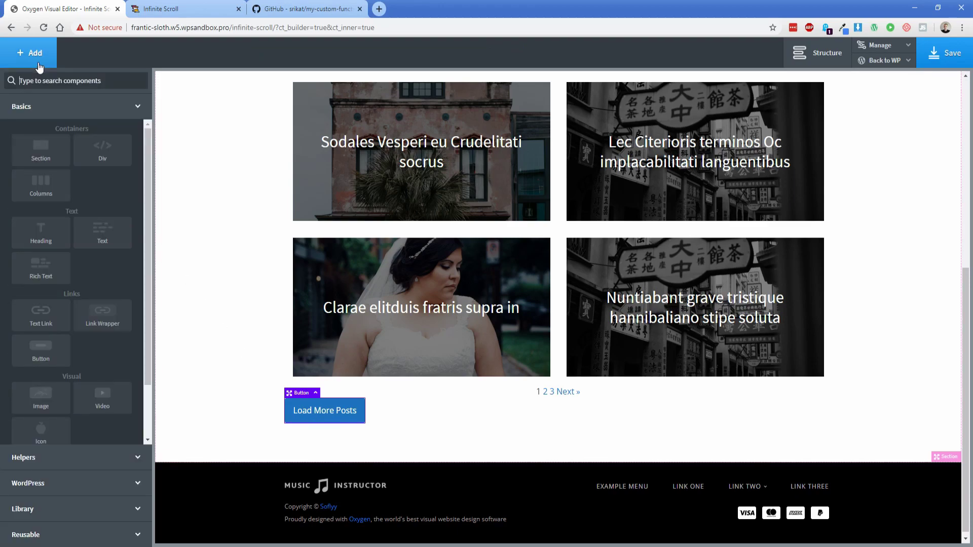
pyautogui.write('code')
pyautogui.press('Return')
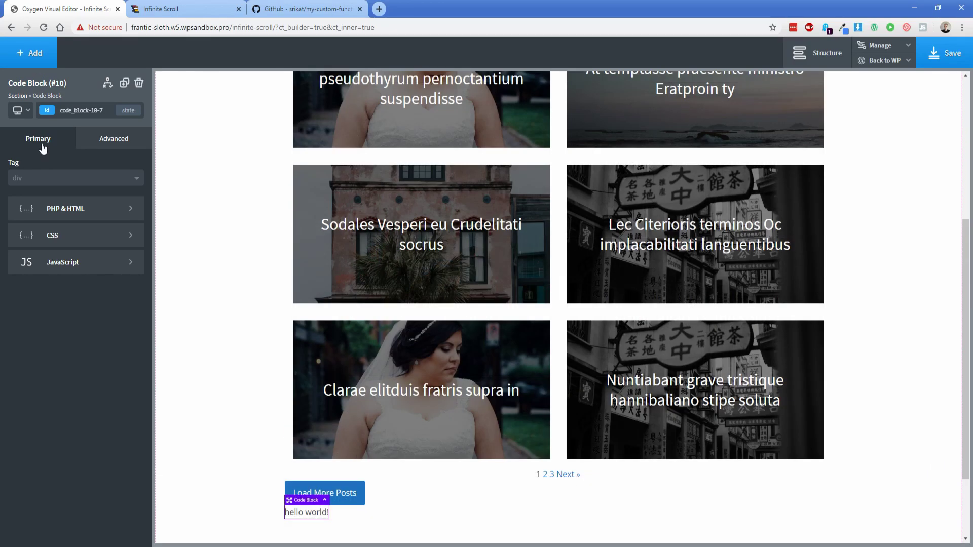
# - Comment out the hello world echo with // and apply the pasted infiniteScroll JavaScript
pyautogui.click(47, 217)
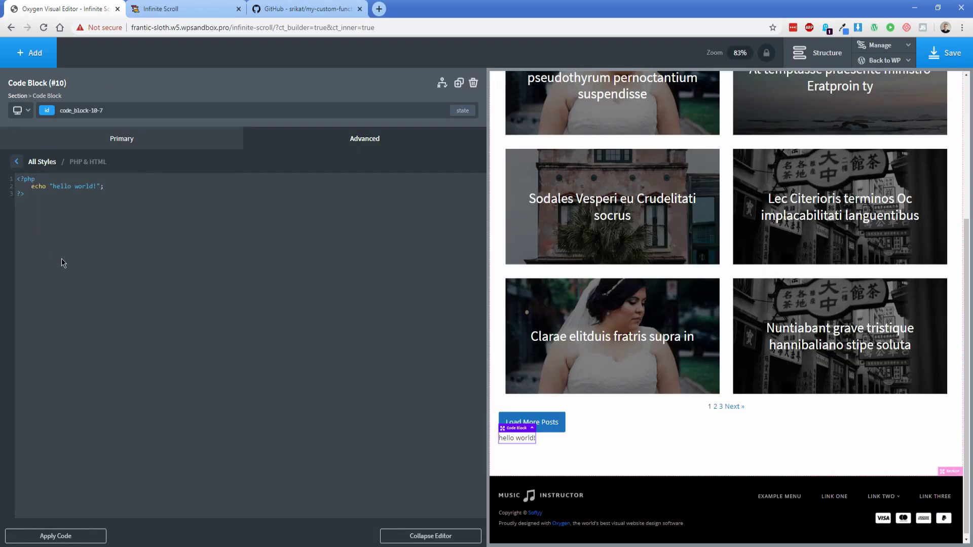
pyautogui.write('//')
pyautogui.click(39, 145)
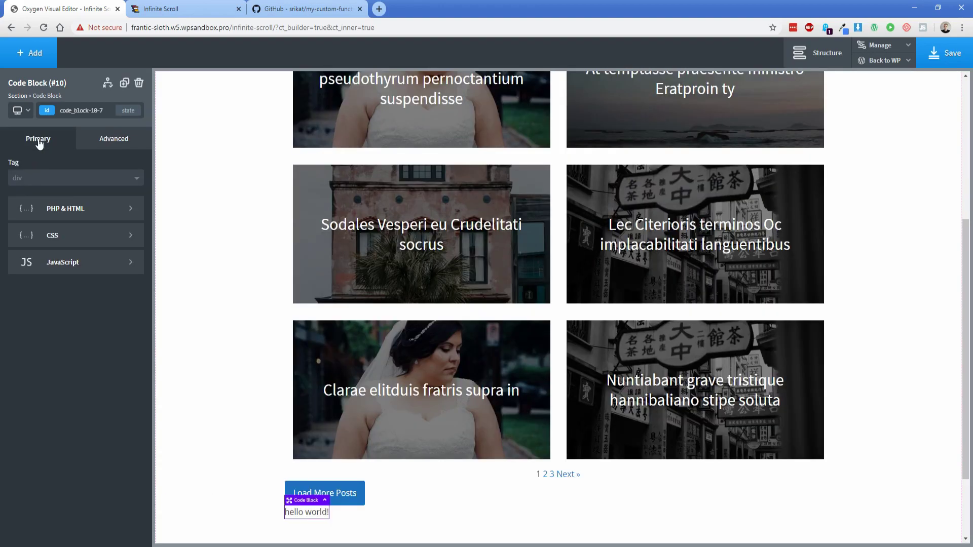
pyautogui.click(68, 261)
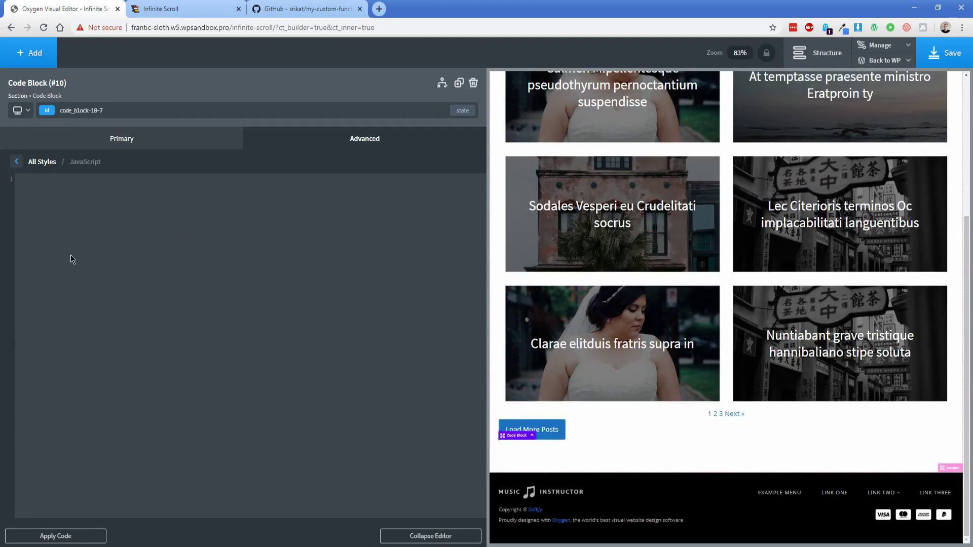
pyautogui.write("(function($) {      $('.oxy-posts').infiniteScroll({         path: '.next',         append: '.oxy-post',         history: false,         hideNav: '.oxy-easy-posts-pages',         button: '.view-more-button',         scrollThreshold: false,     });  })(jQuery);")
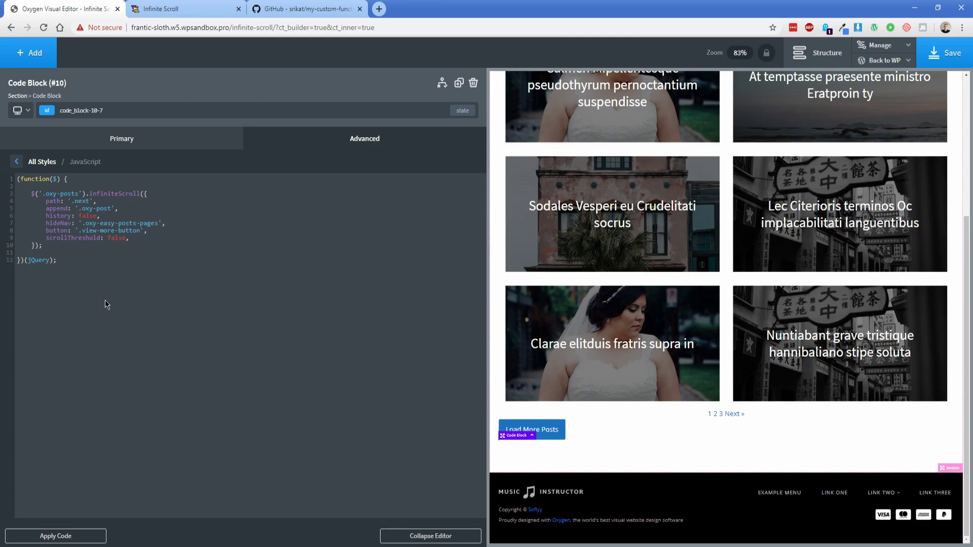
pyautogui.click(83, 536)
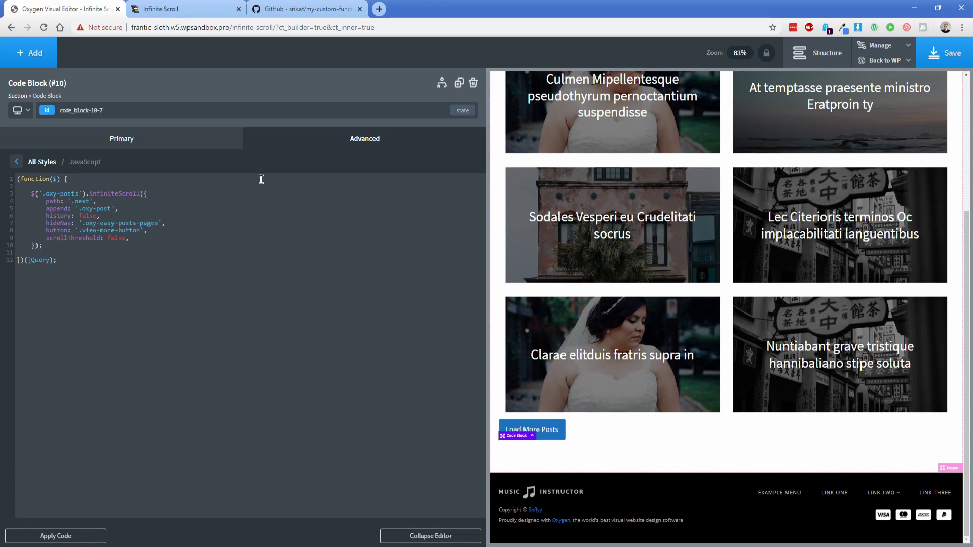
# - Set the Code Block's Advanced > Layout Display to none and save the page
pyautogui.click(273, 147)
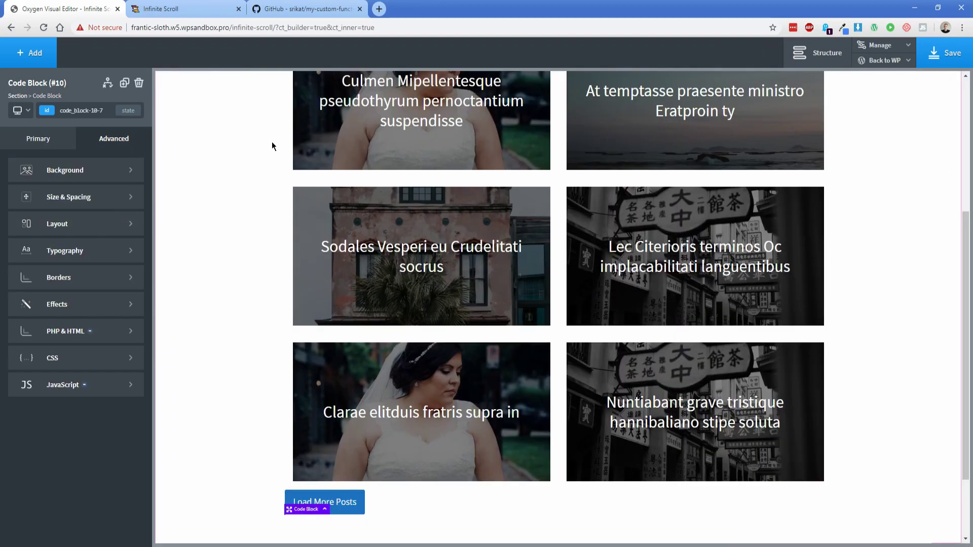
pyautogui.click(85, 230)
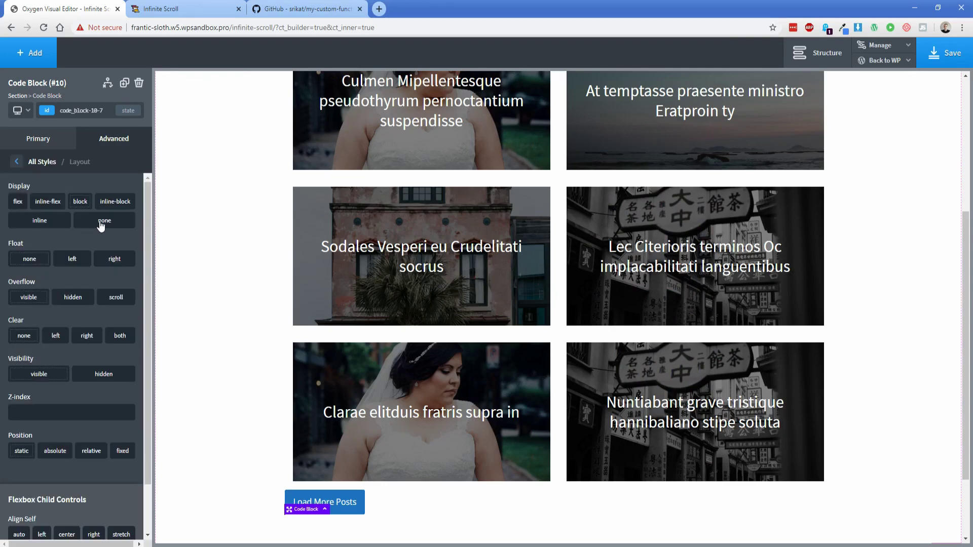
pyautogui.click(101, 223)
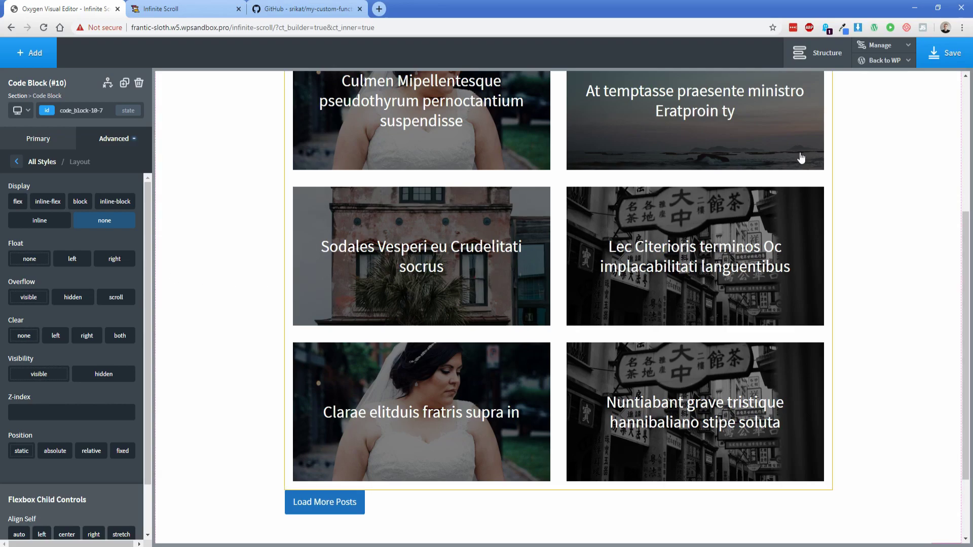
pyautogui.click(943, 65)
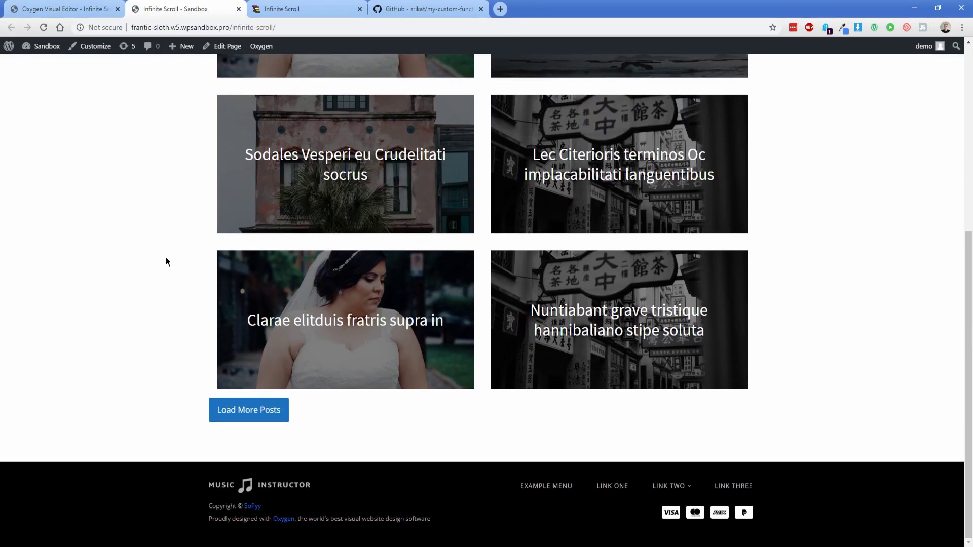
# - Load the next posts with Load More Posts, scroll through them, then reload with F5
pyautogui.click(239, 411)
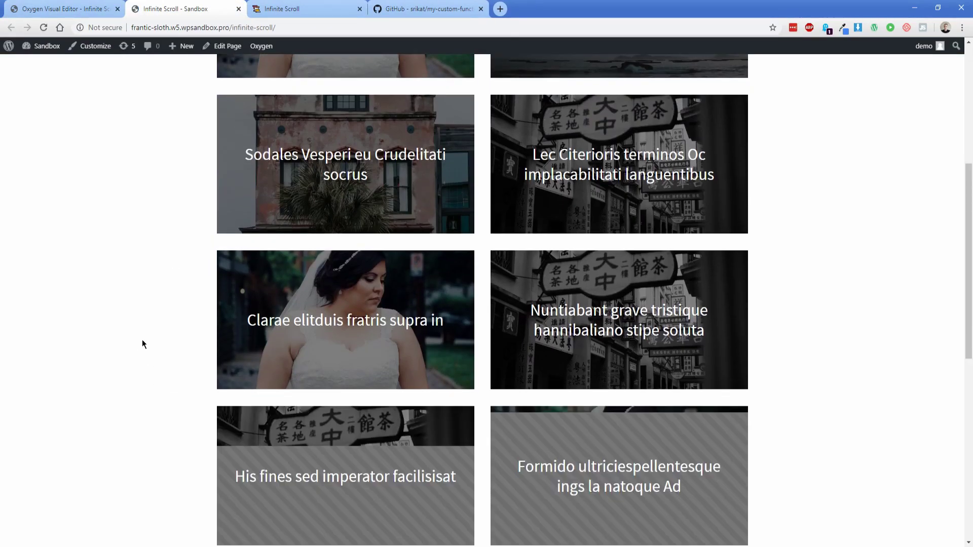
pyautogui.scroll(-8, 142, 343)
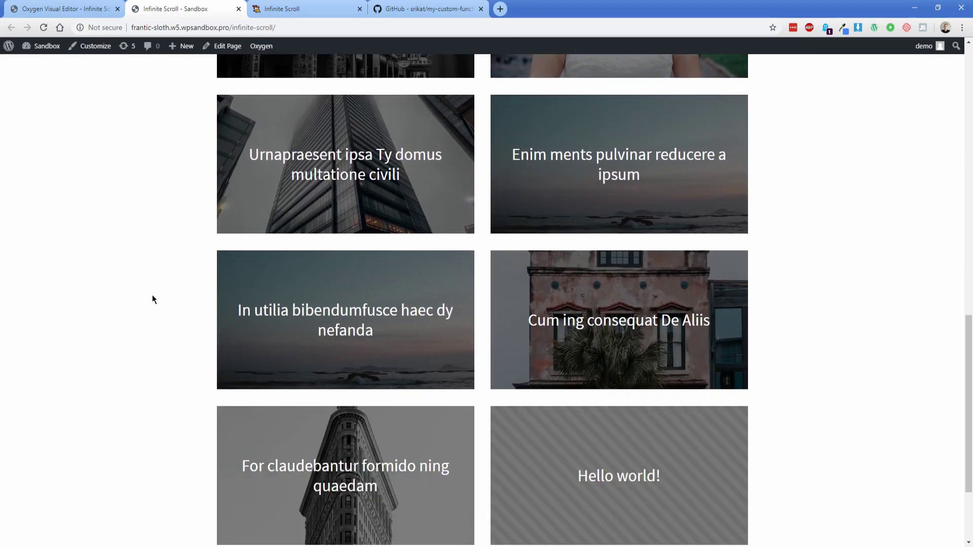
pyautogui.scroll(-3, 153, 293)
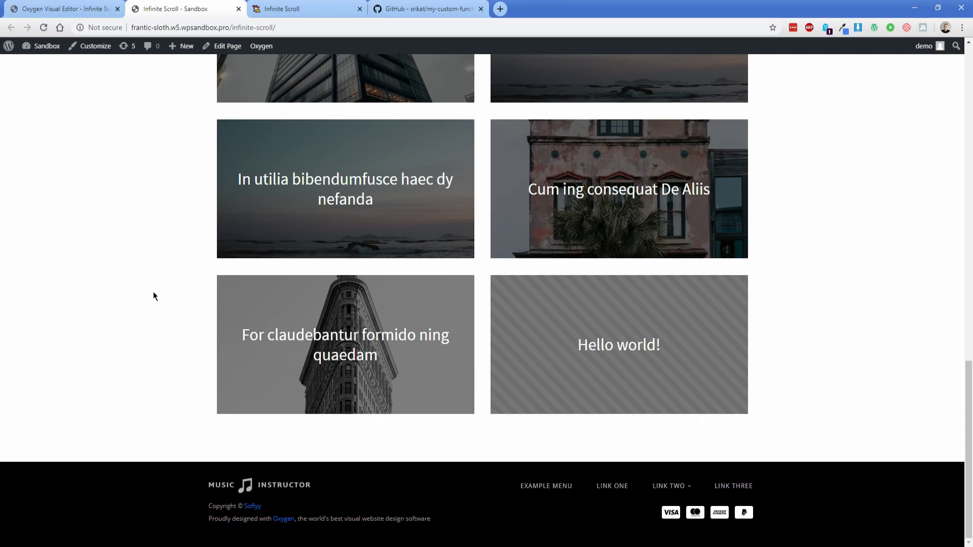
pyautogui.middleClick(171, 307)
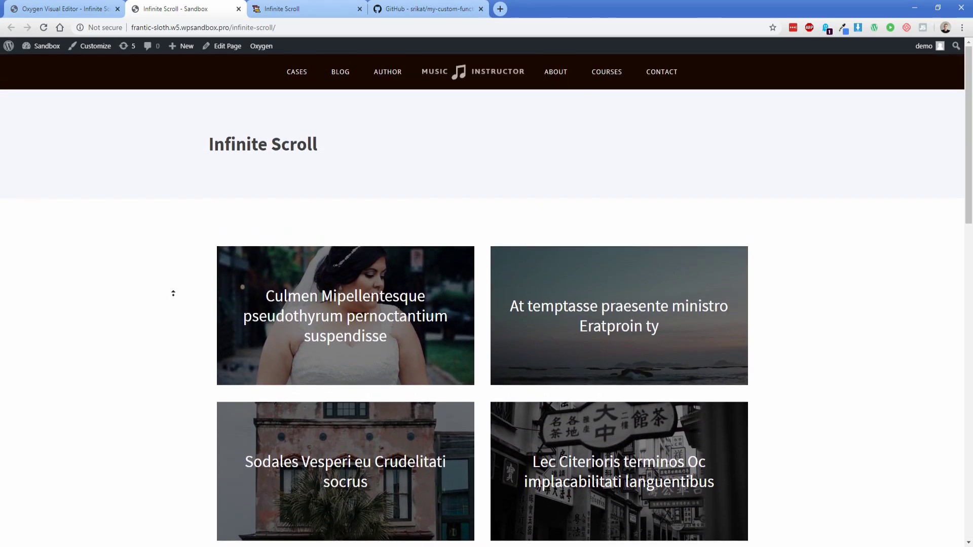
pyautogui.click(106, 151)
pyautogui.press('F5')
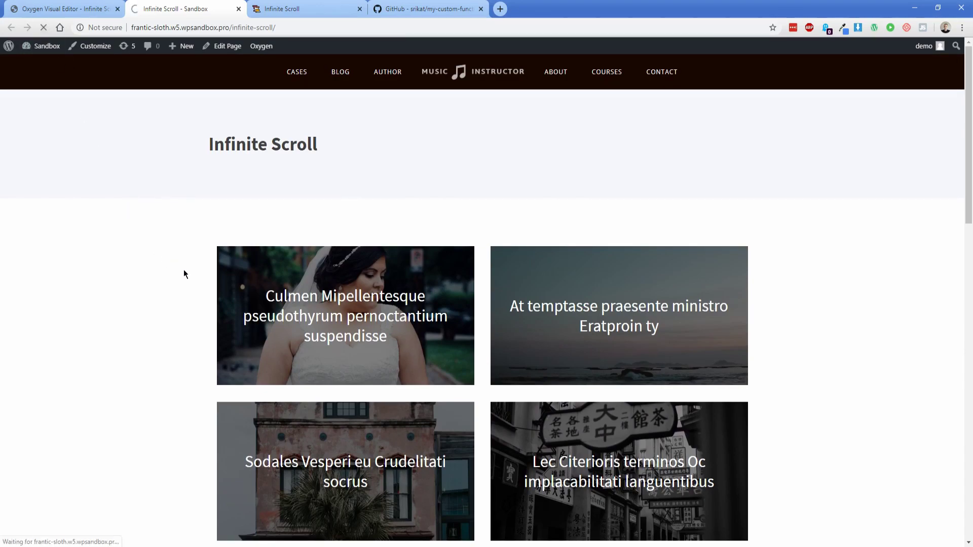
pyautogui.scroll(-6, 174, 330)
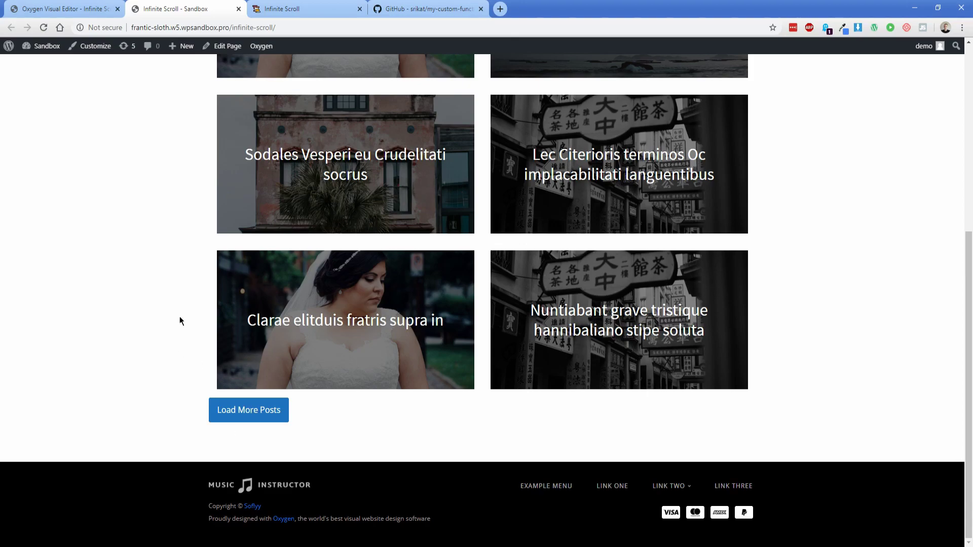
# - Delete the Load More Posts button from the page in the Oxygen editor
pyautogui.click(84, 6)
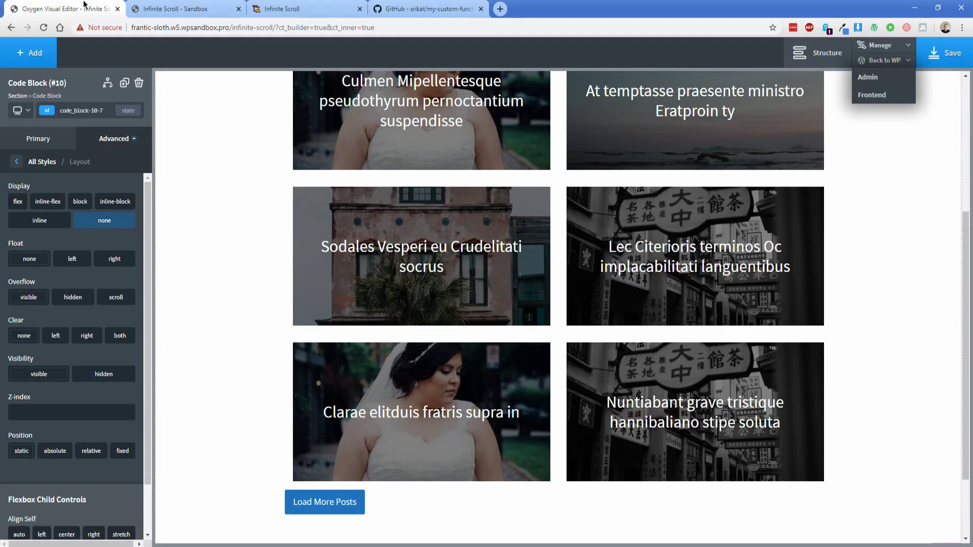
pyautogui.click(318, 512)
pyautogui.press('Delete')
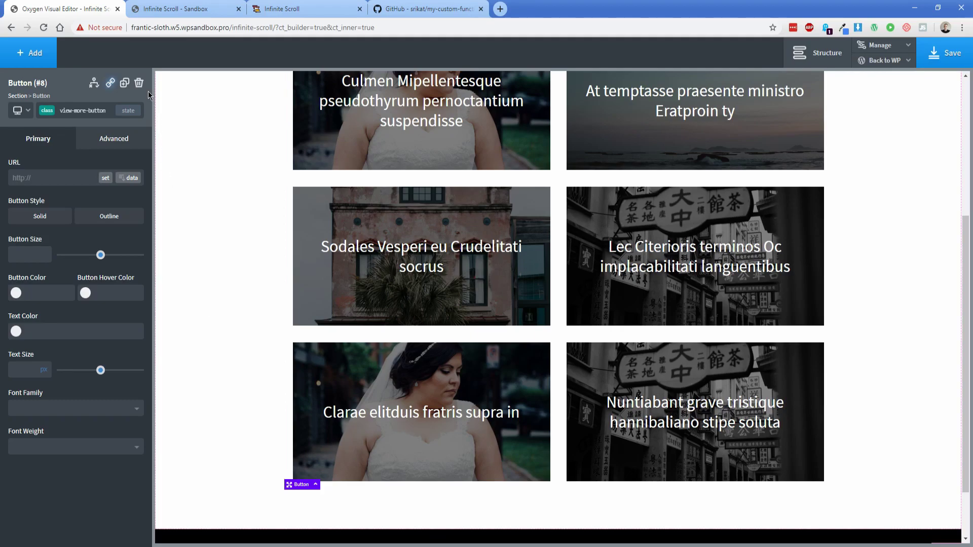
# - Replace Code Block (#10)'s JavaScript with the revised script lacking button and scrollThreshold options
pyautogui.click(817, 53)
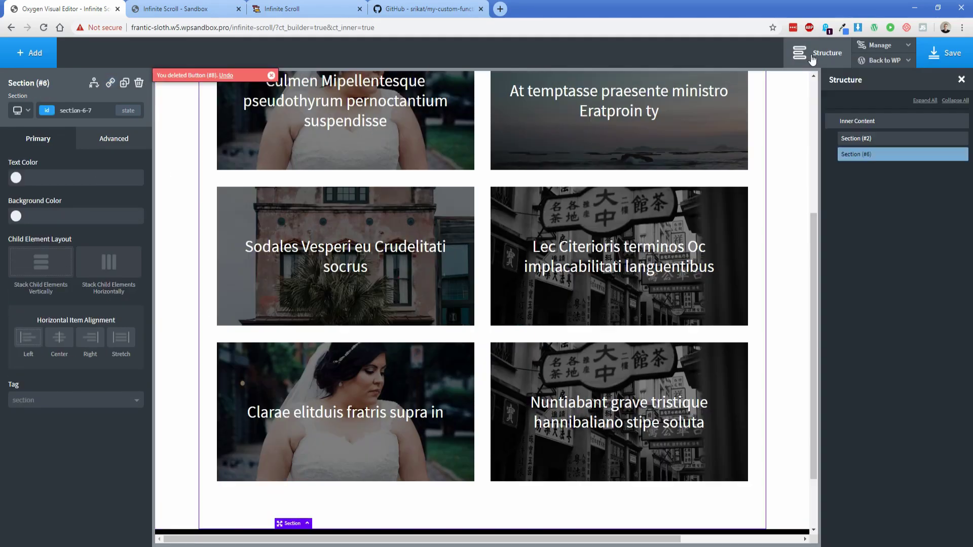
pyautogui.click(831, 156)
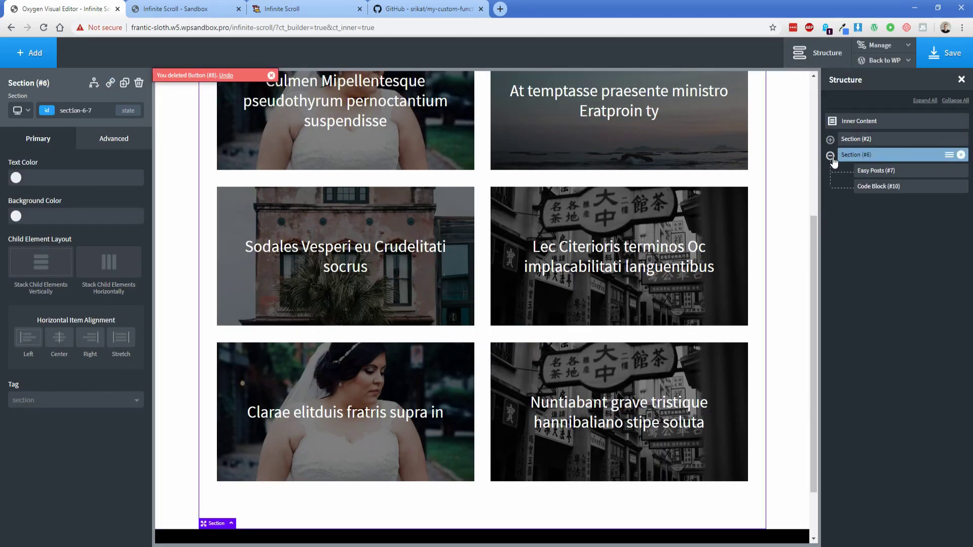
pyautogui.click(870, 187)
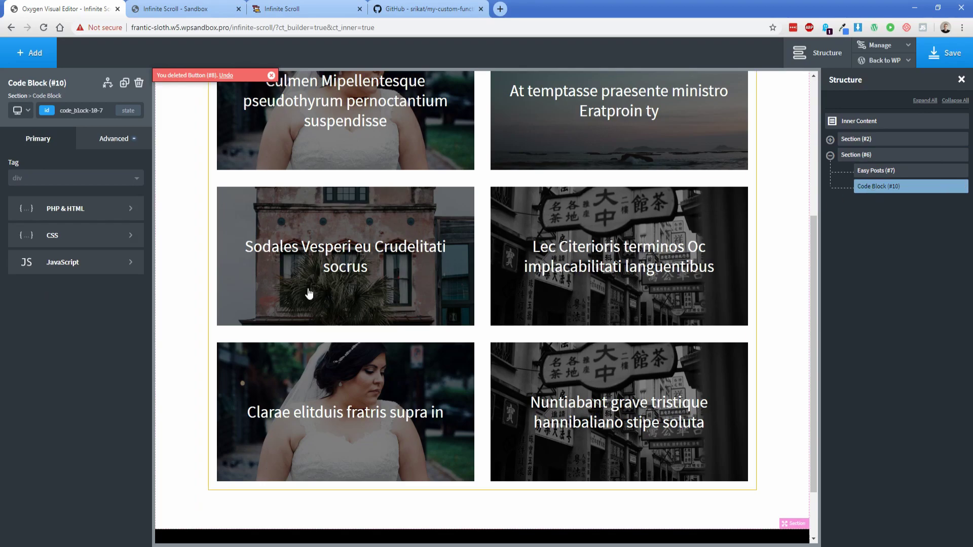
pyautogui.click(114, 266)
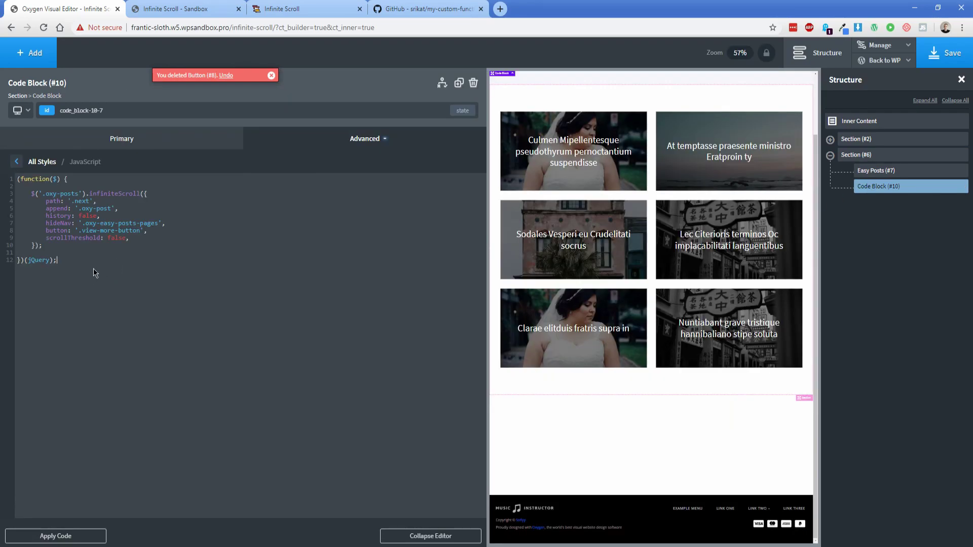
pyautogui.hotkey('ctrl', 'a')
pyautogui.press('BackSpace')
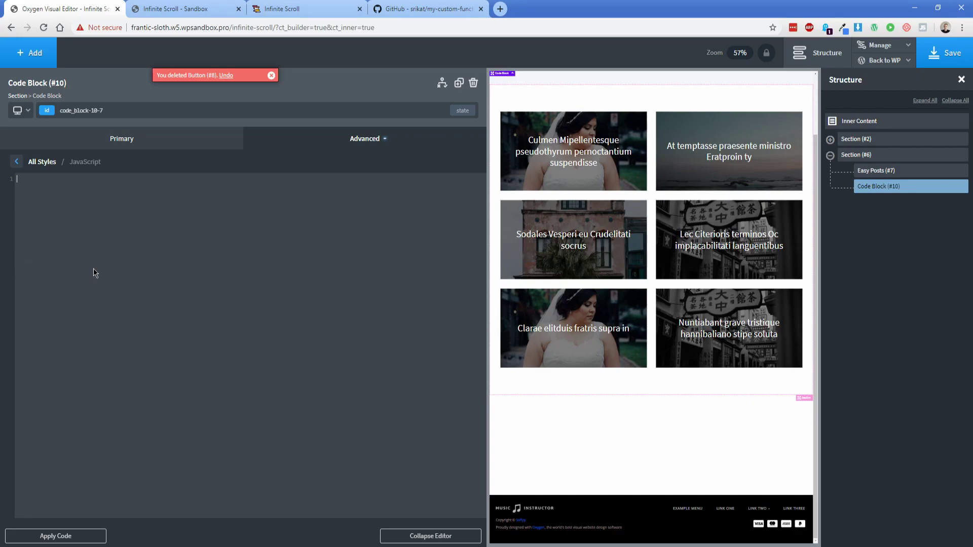
pyautogui.write("(function($) {      $('.oxy-posts').infiniteScroll({         path: '.next',         append: '.oxy-post',         history: false,         hideNav: '.oxy-easy-posts-pages'     });  })(jQuery);")
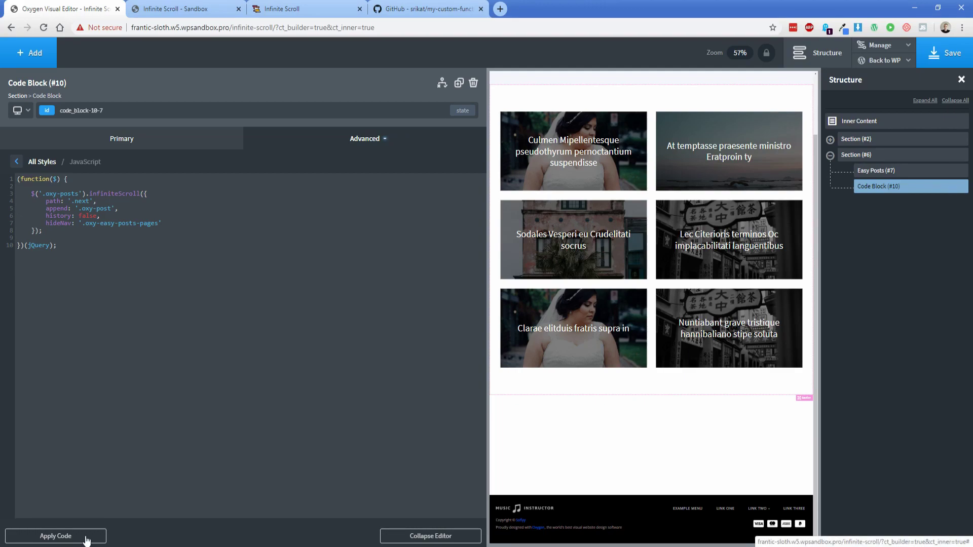
# - Apply the new code, save the page, and reload the live Infinite Scroll tab
pyautogui.click(87, 540)
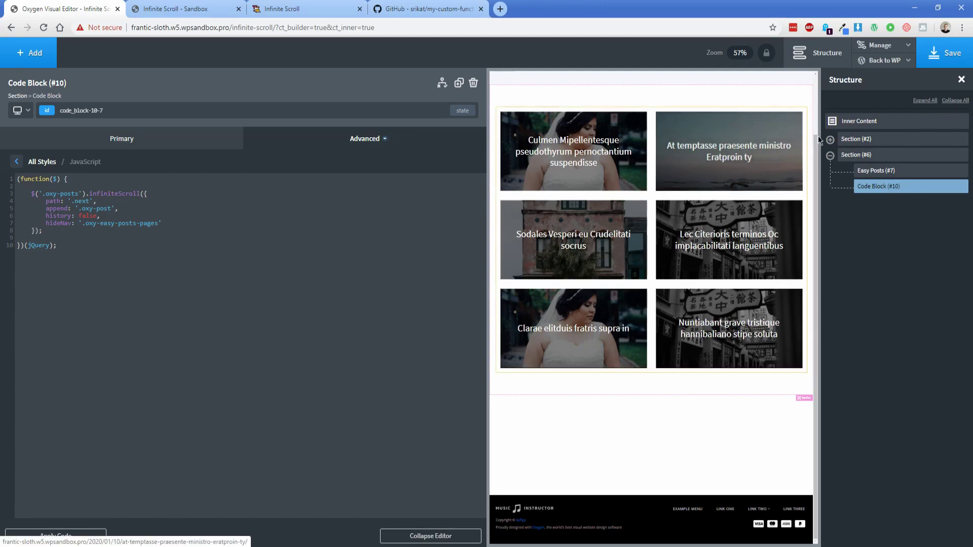
pyautogui.click(932, 55)
pyautogui.click(144, 11)
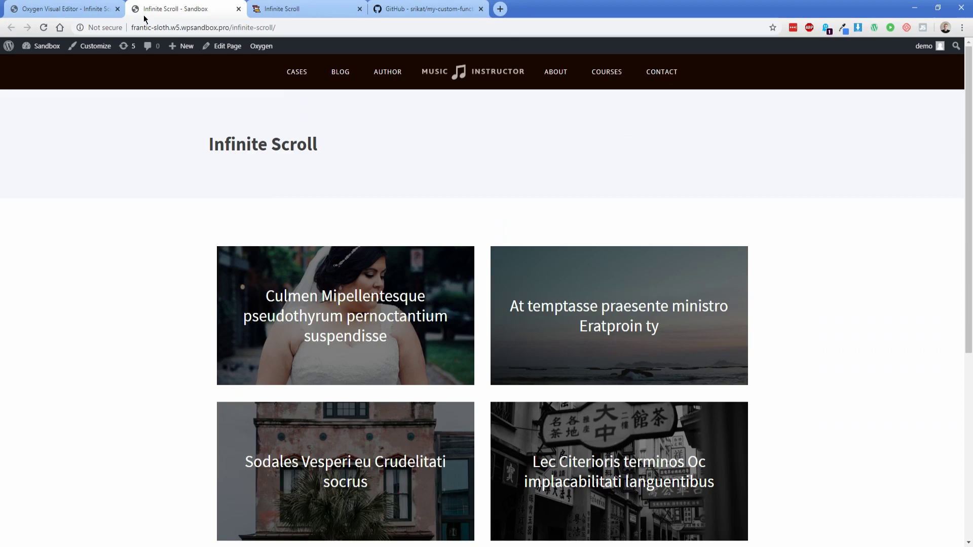
pyautogui.click(44, 28)
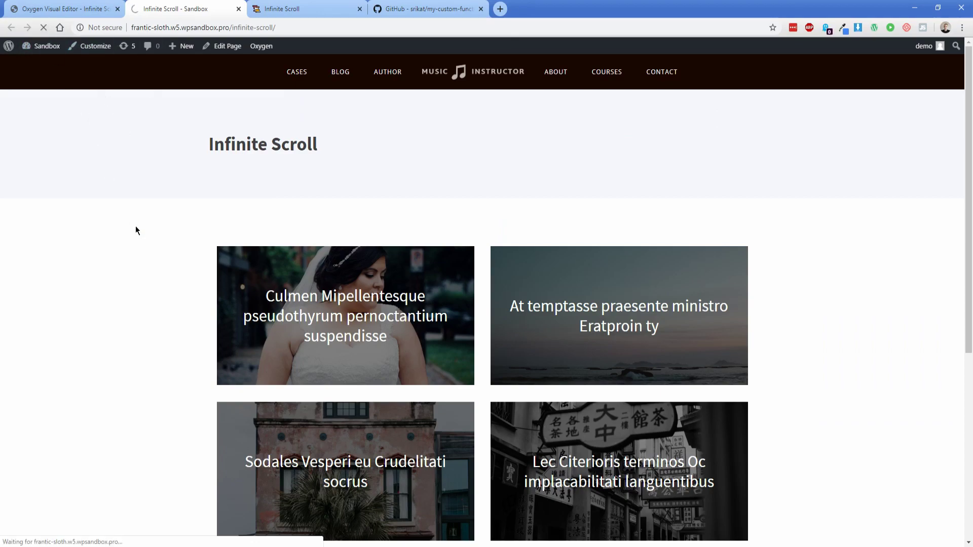
# - Scroll down the live page to watch further posts append automatically
pyautogui.scroll(-5, 142, 285)
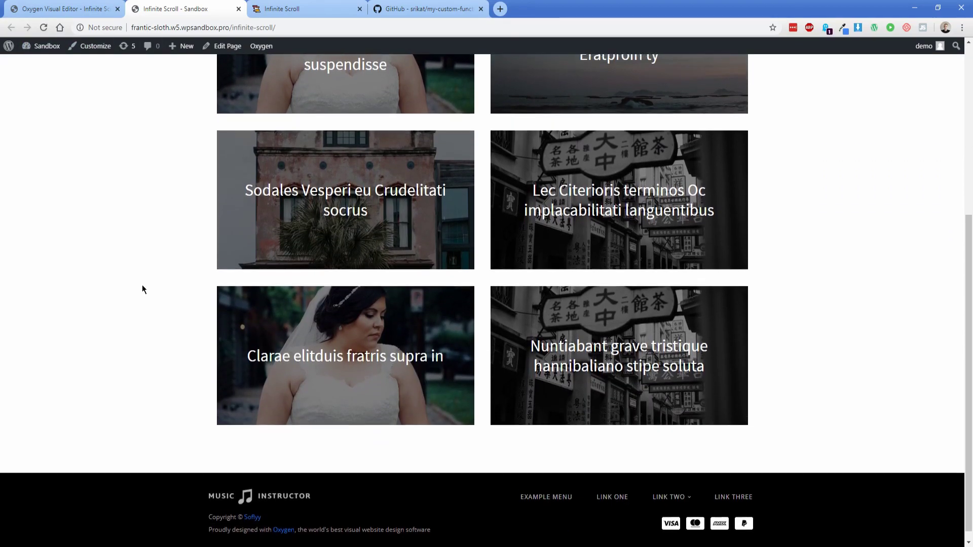
pyautogui.scroll(-10, 142, 287)
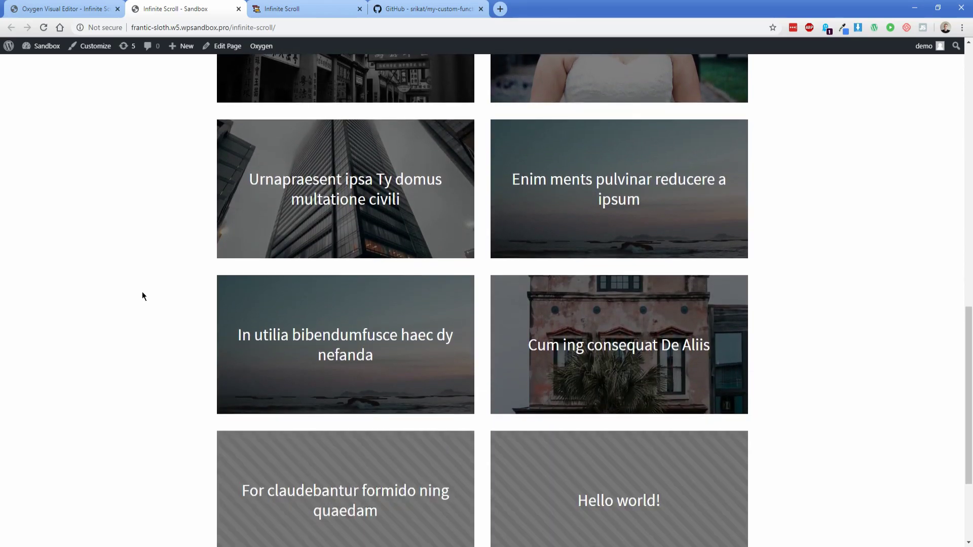
pyautogui.scroll(-3, 142, 290)
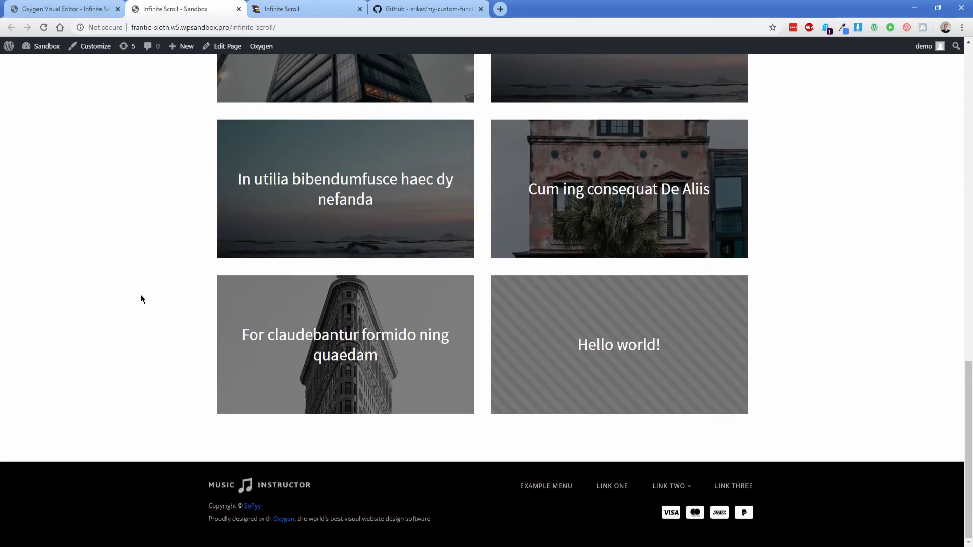
pyautogui.scroll(7, 140, 238)
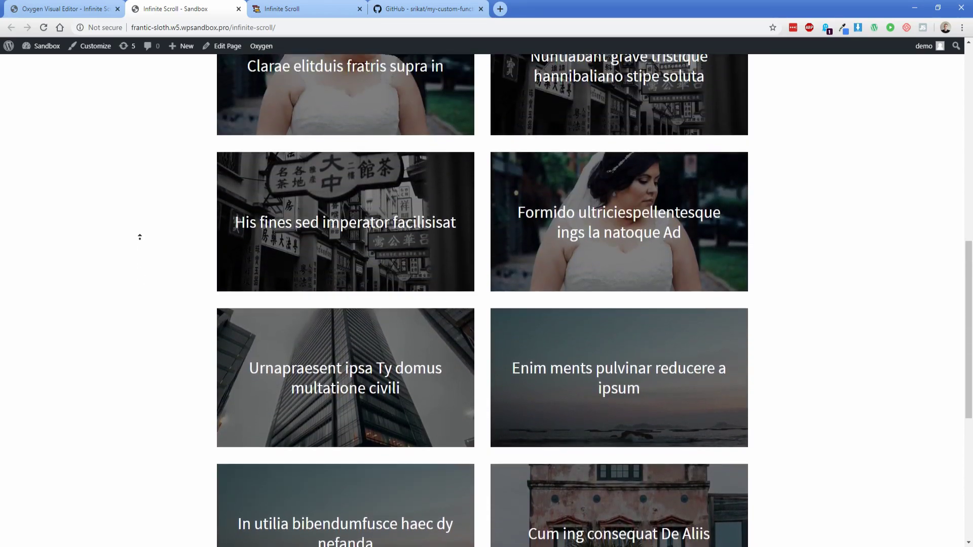
pyautogui.scroll(10, 140, 237)
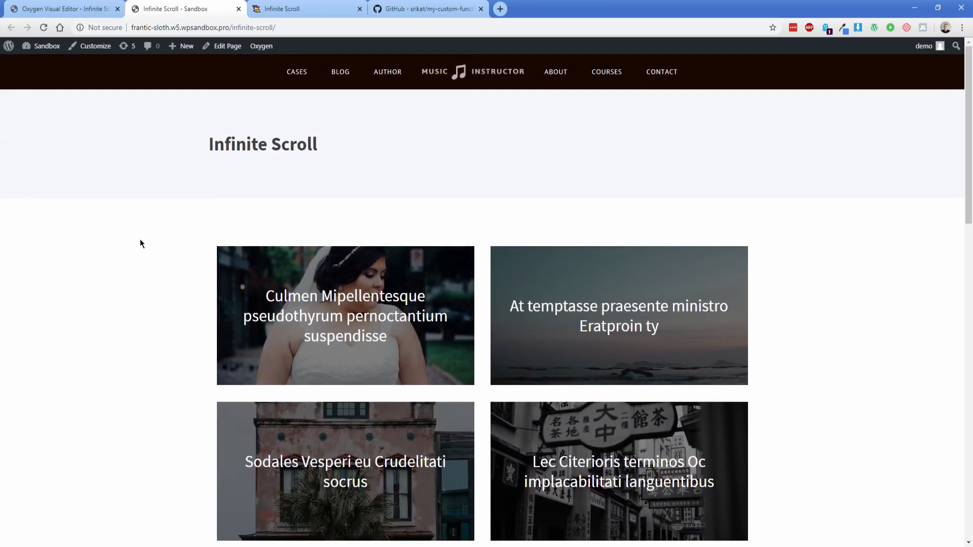